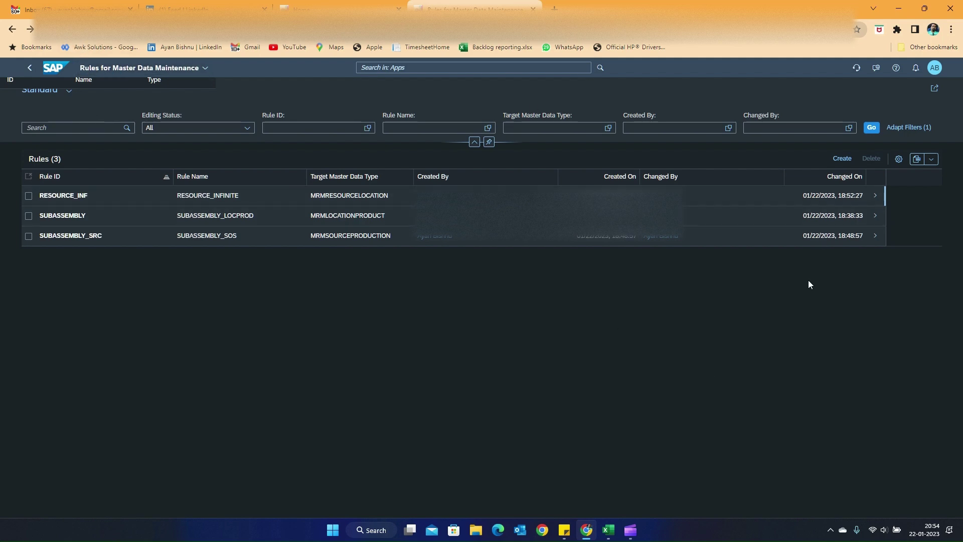
- Open the SUBASSEMBLY rule and put it into edit mode
left_click(29, 216)
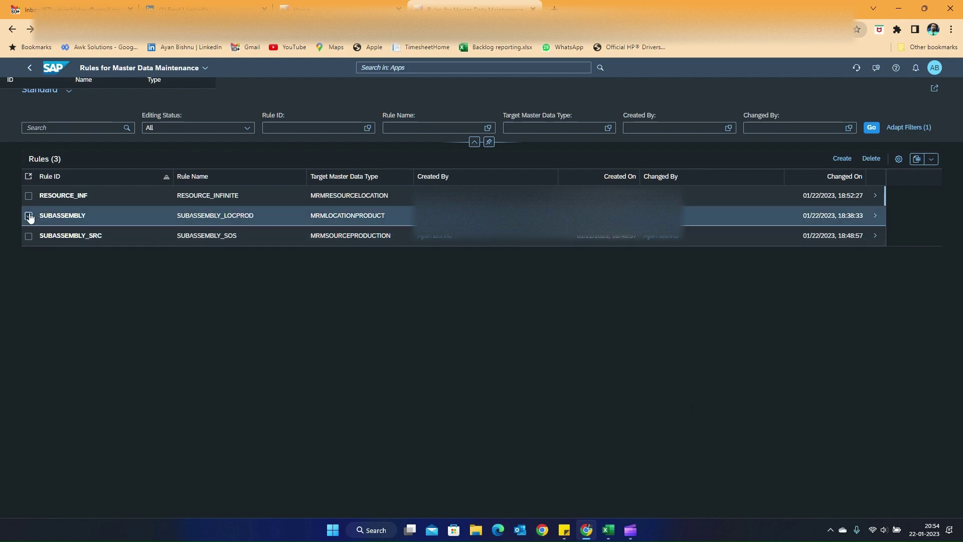
left_click(874, 215)
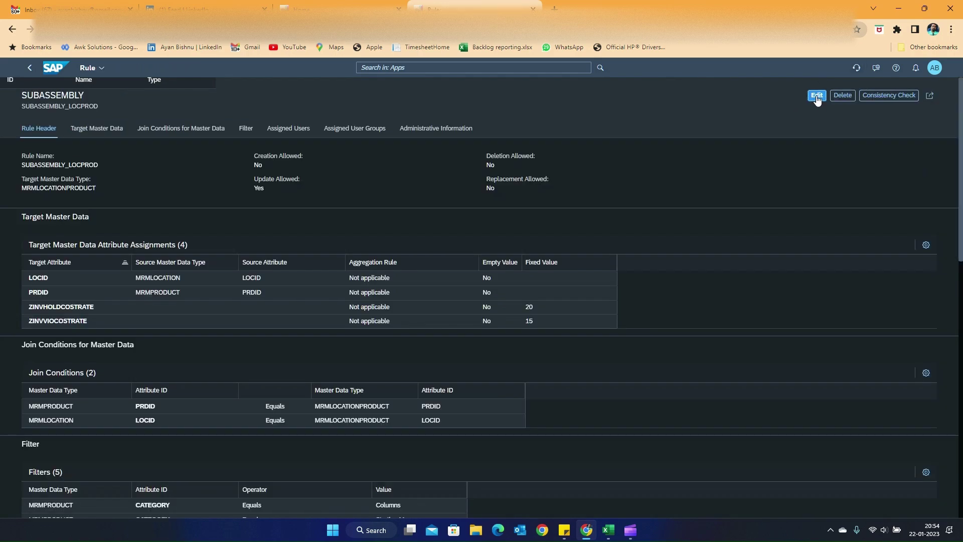
left_click(817, 95)
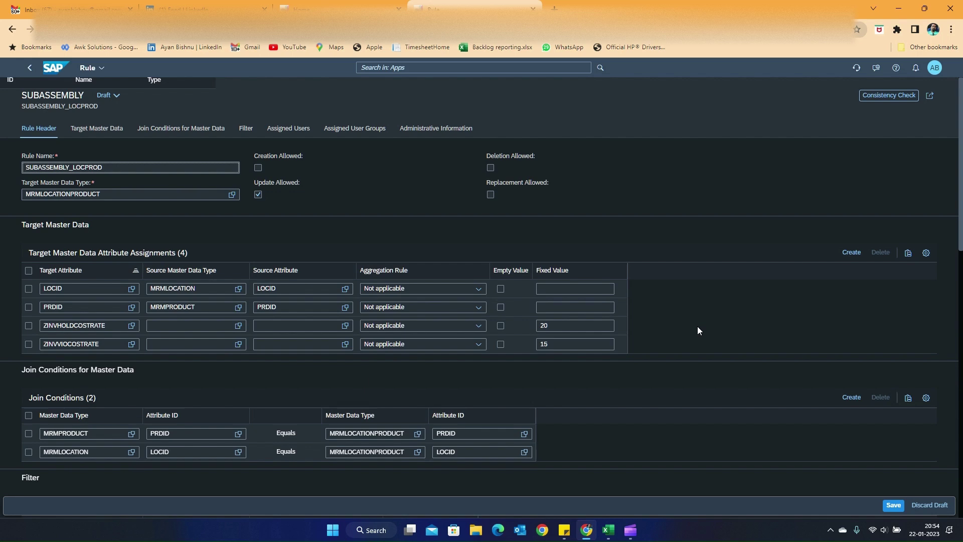
- Switch to MDT_000.xlsx in Excel and review the master data workbook's filter settings for the Location Product sheet, leaving them unchanged
left_click(608, 530)
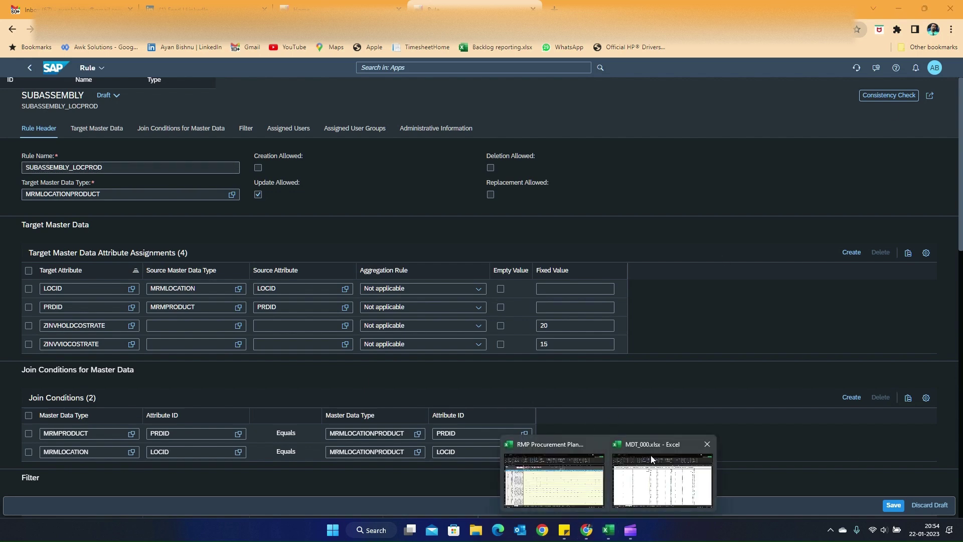
left_click(652, 459)
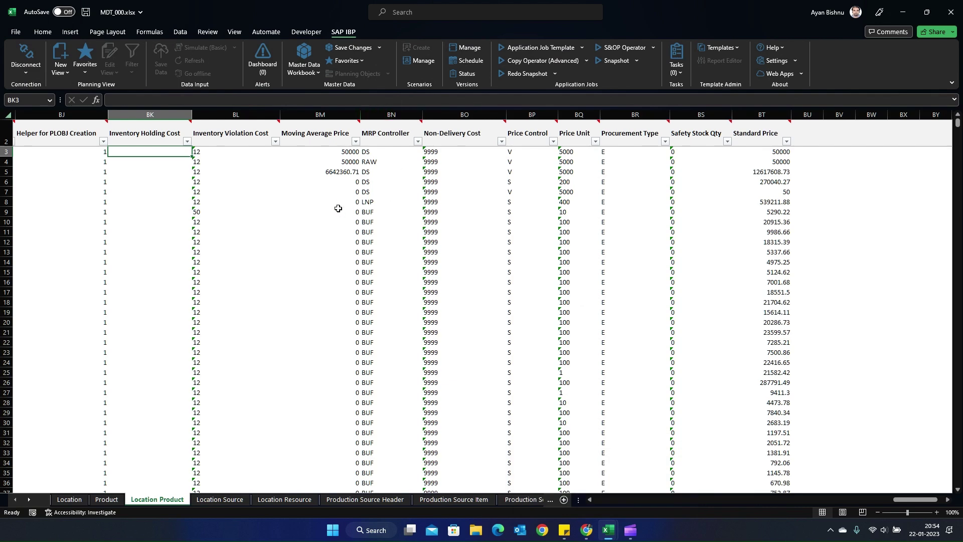
left_click_drag(909, 499, 579, 508)
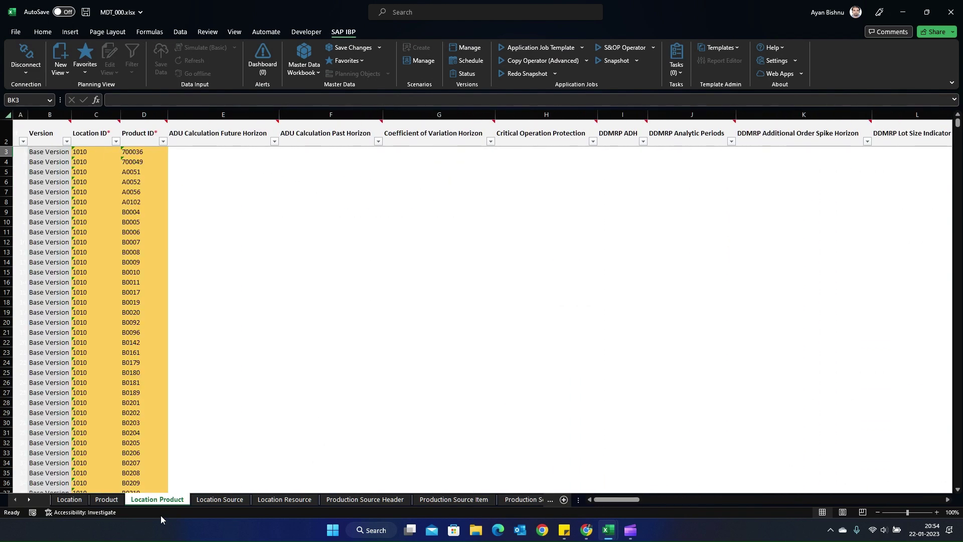
left_click(304, 72)
left_click(317, 92)
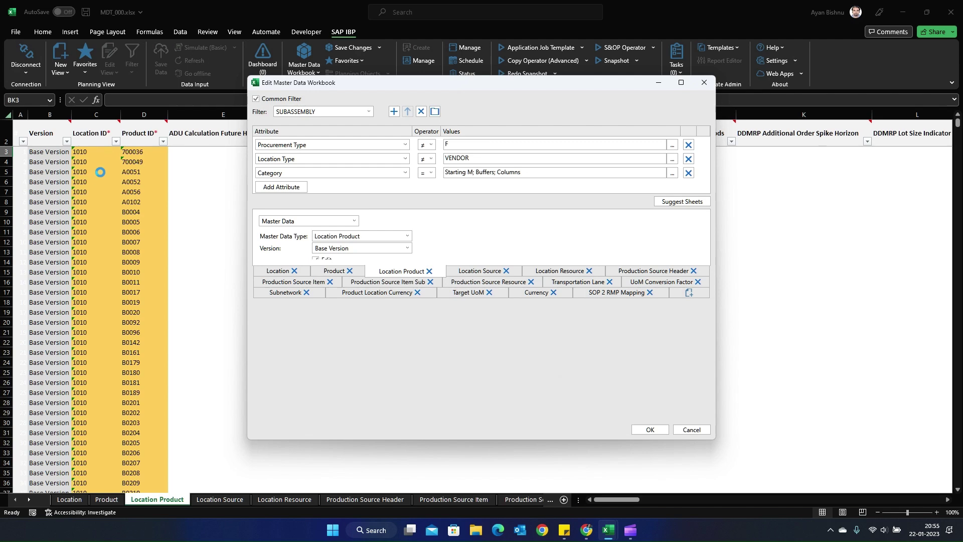
left_click(701, 433)
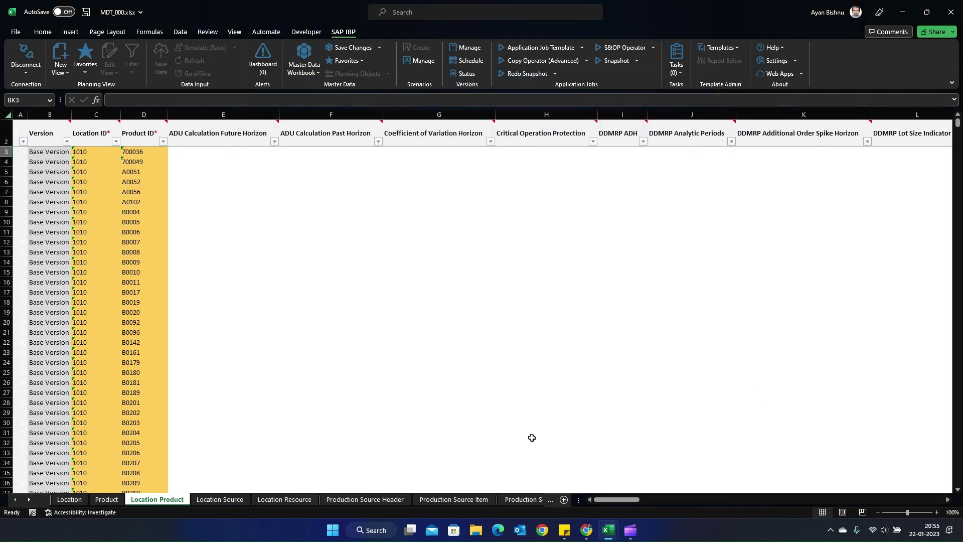
- Examine the Inventory Holding Cost and Inventory Violation Cost columns on the Location Product sheet
left_click(604, 499)
left_click_drag(605, 499, 908, 499)
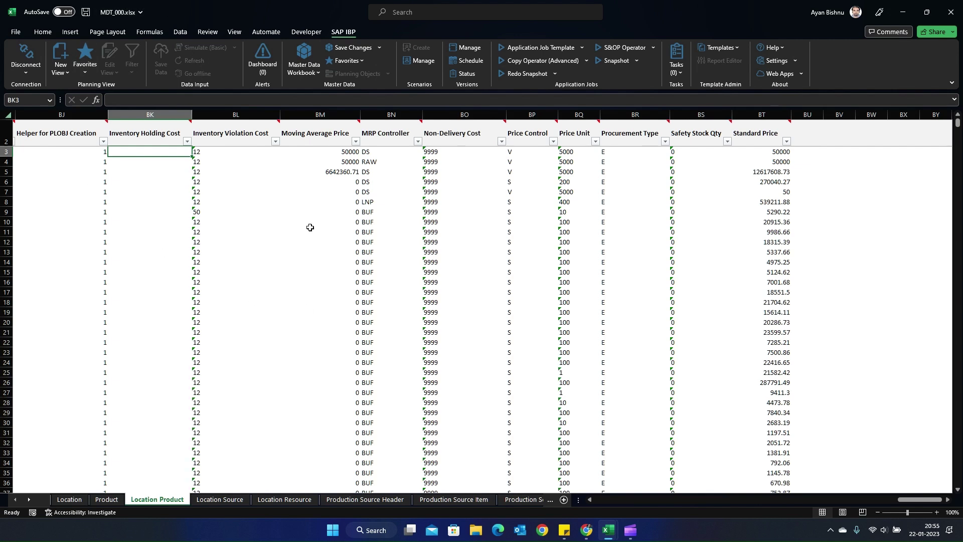
left_click(148, 115)
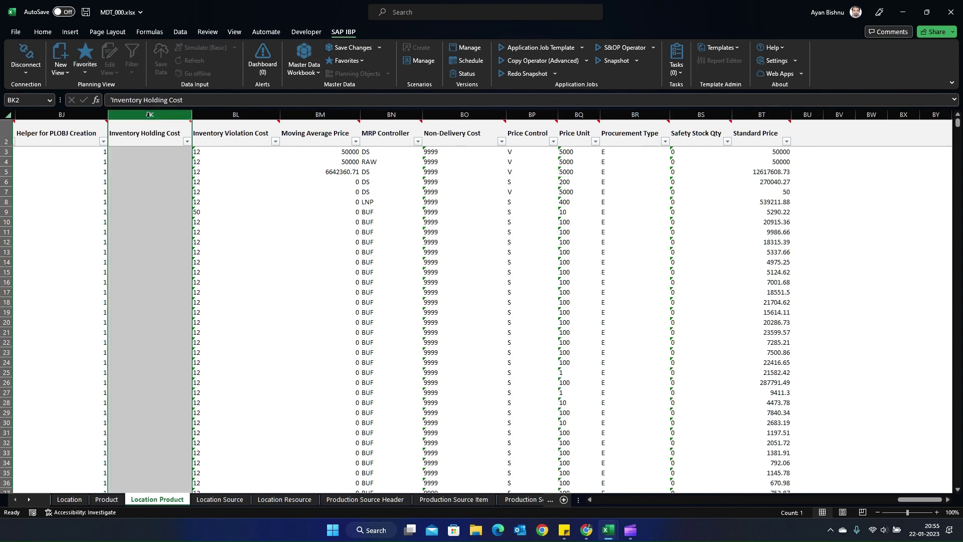
left_click(236, 114)
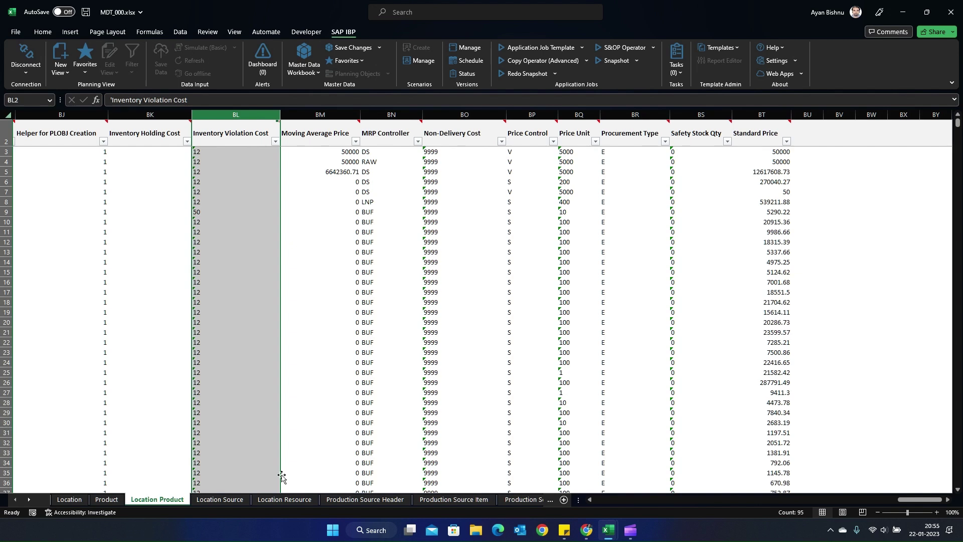
left_click(137, 113)
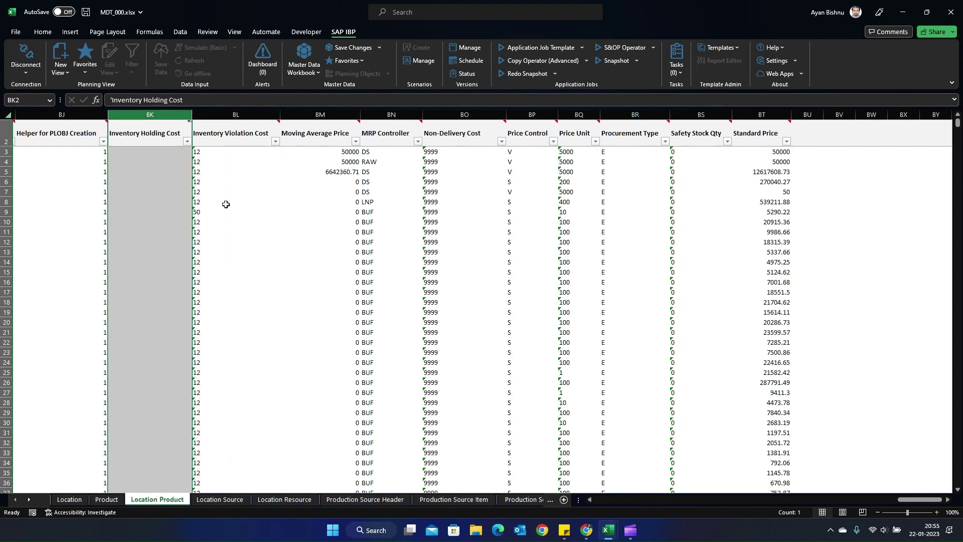
left_click(199, 151)
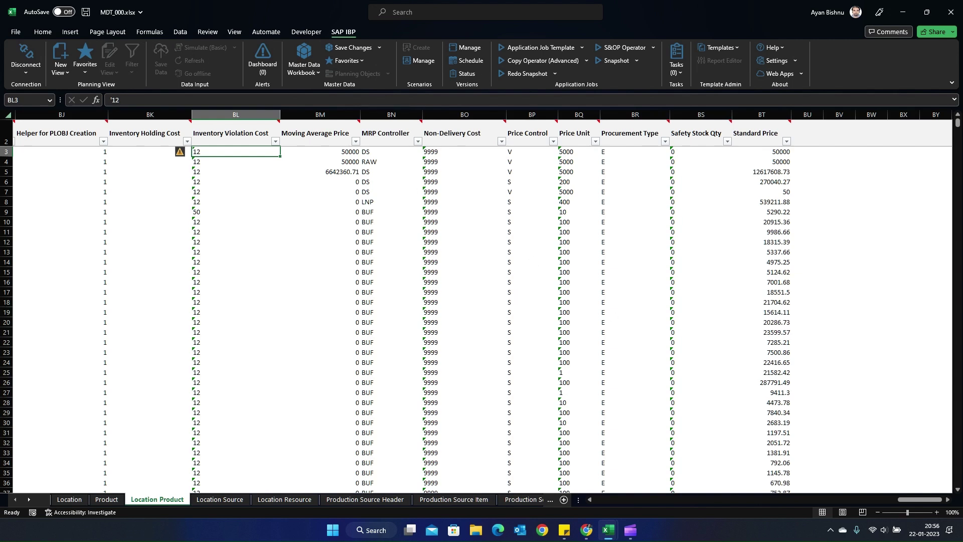
- Review the Category and Location Type conditions of the workbook's SUBASSEMBLY filter and close the settings without changes
left_click(310, 74)
left_click(326, 90)
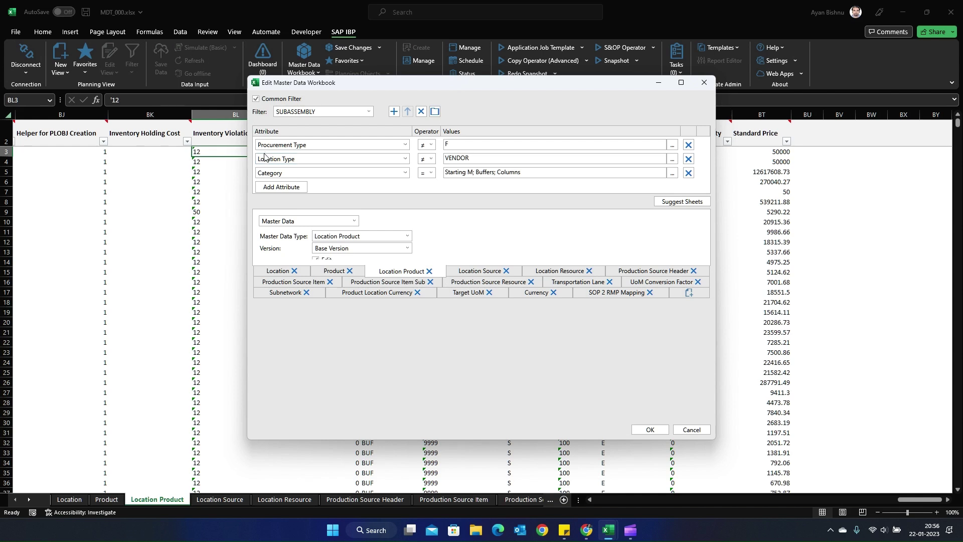
double_click(309, 173)
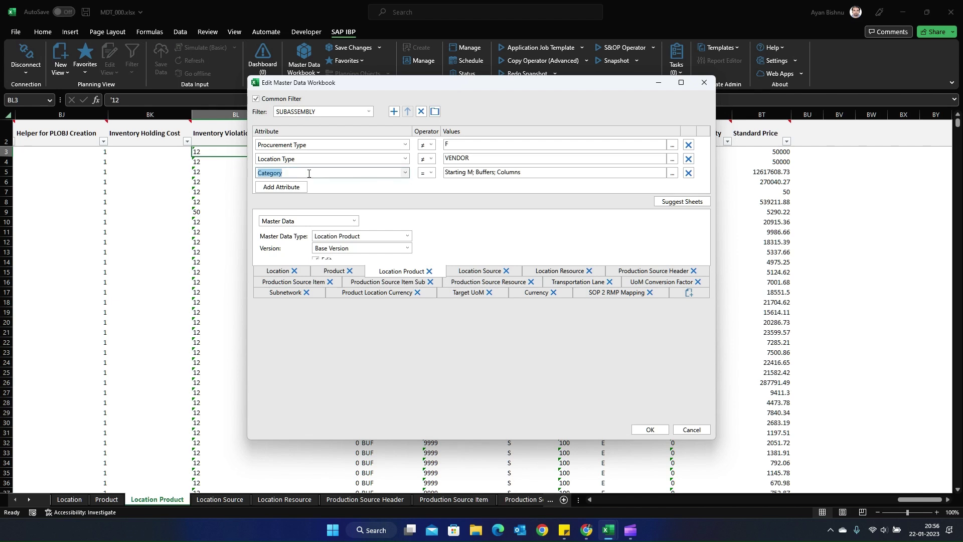
double_click(304, 159)
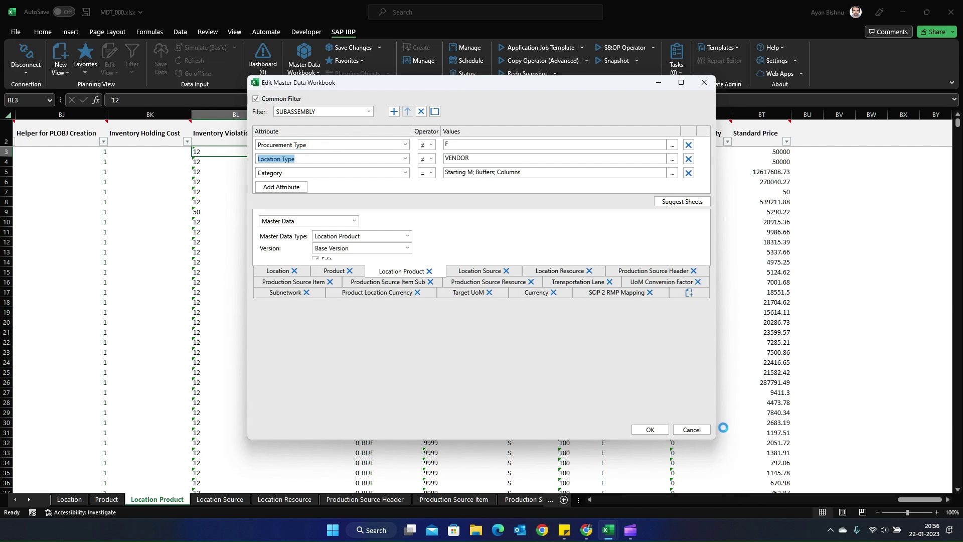
left_click(692, 429)
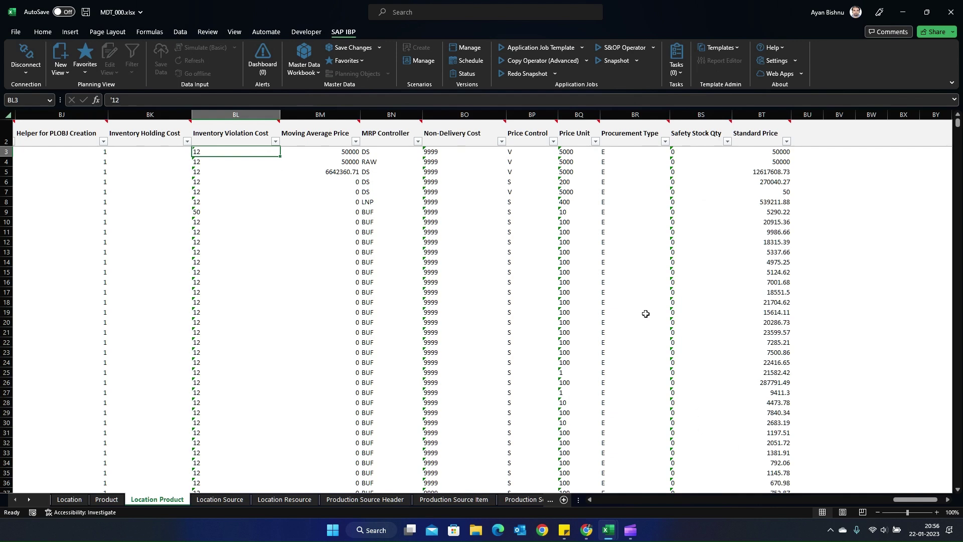
- Compare the filters of the SAP rule in the browser with the SUBASSEMBLY filter of the Excel master data workbook
key("alt+Tab")
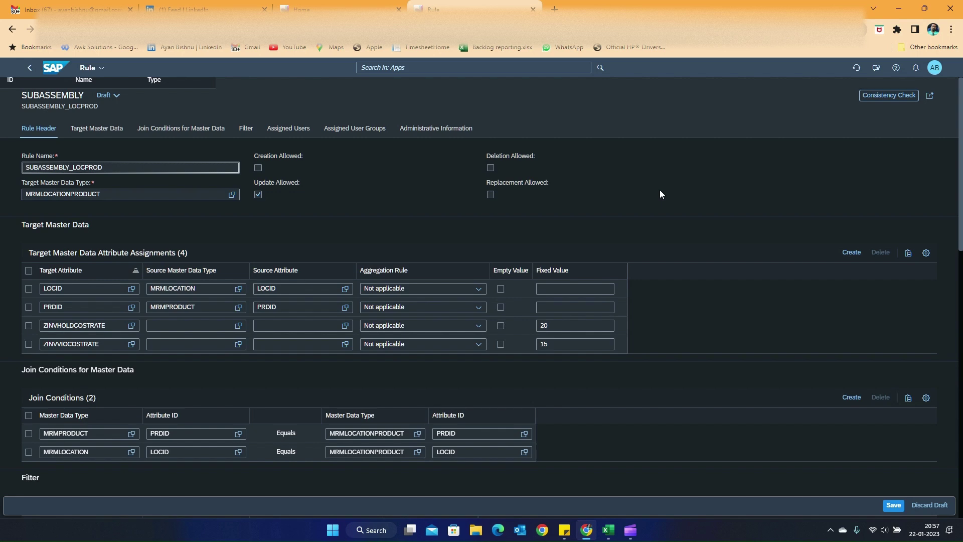
scroll(660, 190, "down", 5)
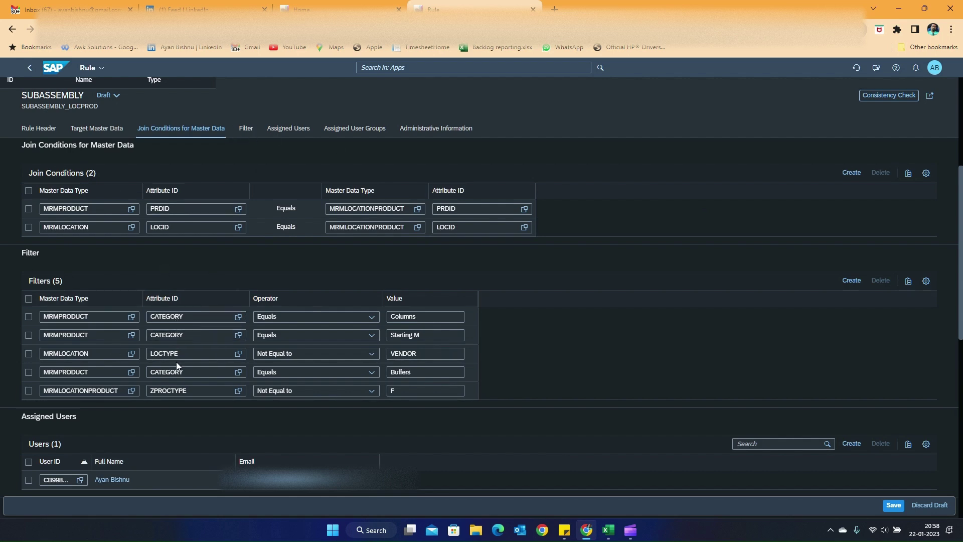
key("alt+Tab")
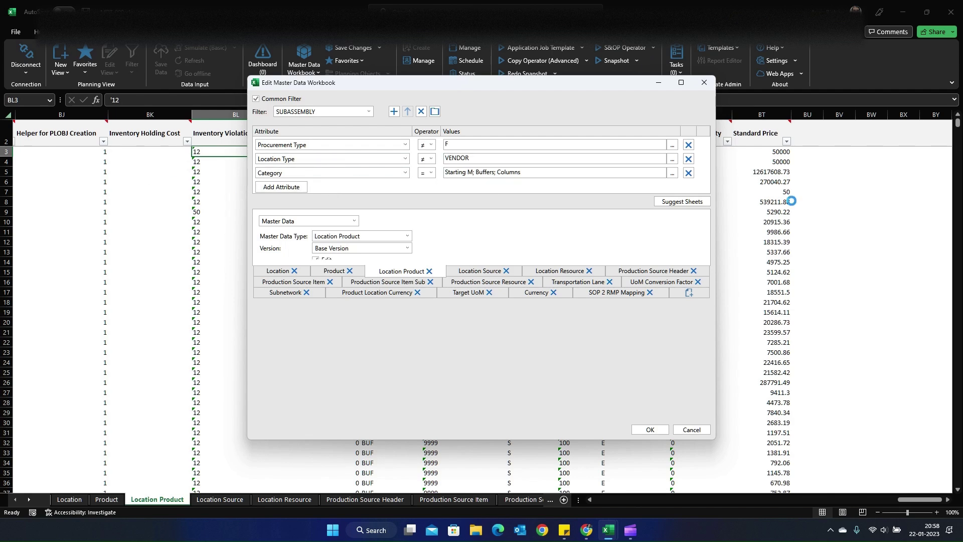
left_click(692, 429)
key("alt+Tab")
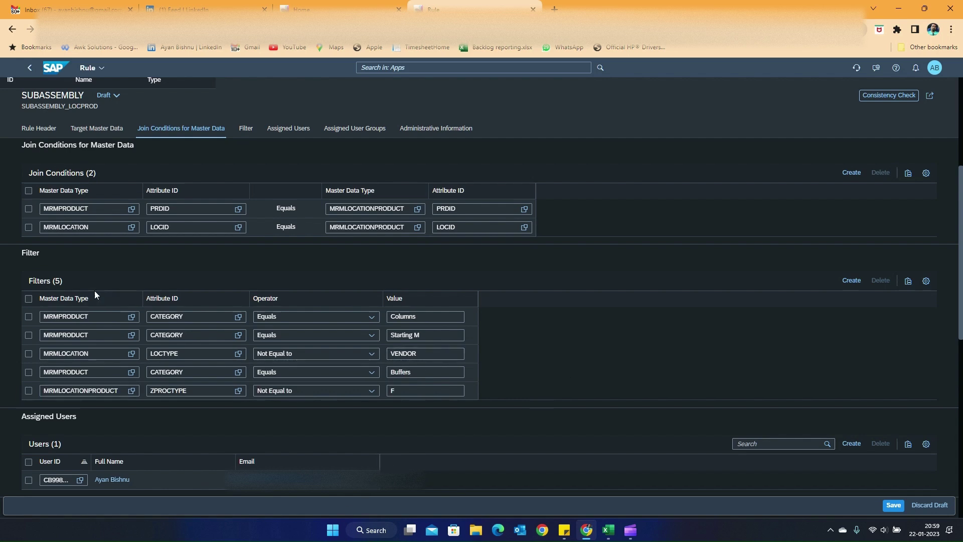
- Examine the rule's join conditions linking MRMPRODUCT and MRMLOCATION to MRMLOCATIONPRODUCT through PRDID and LOCID
scroll(121, 143, "up", 5)
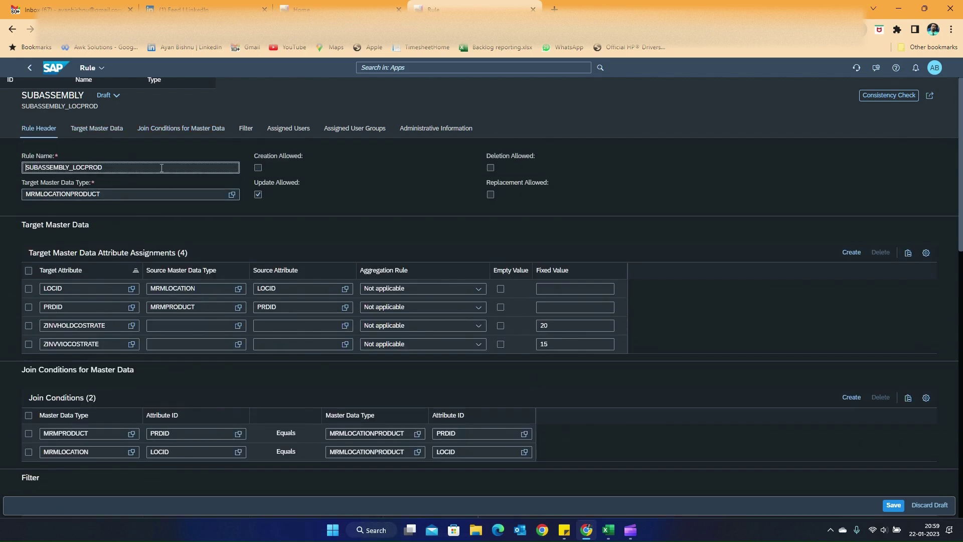
scroll(160, 168, "down", 1)
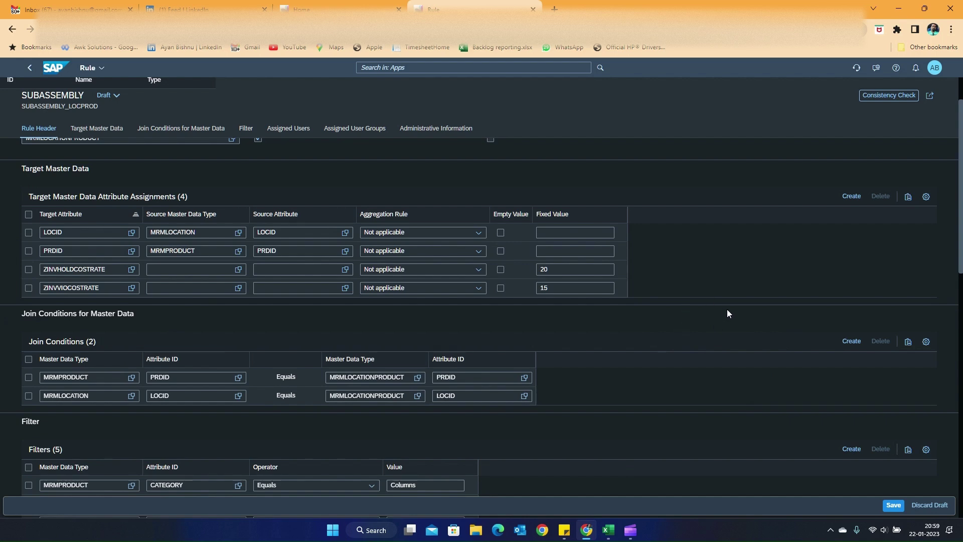
scroll(733, 297, "down", 2)
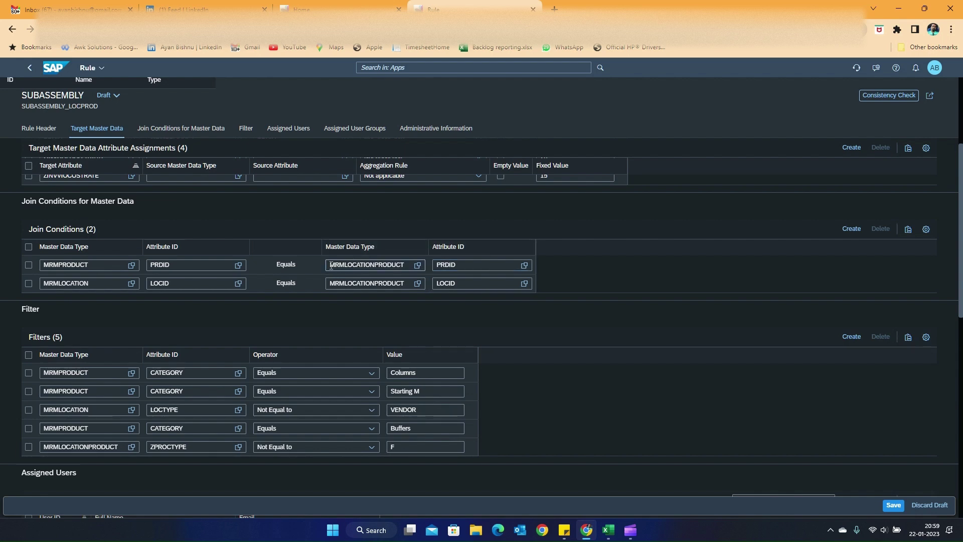
left_click_drag(331, 265, 406, 266)
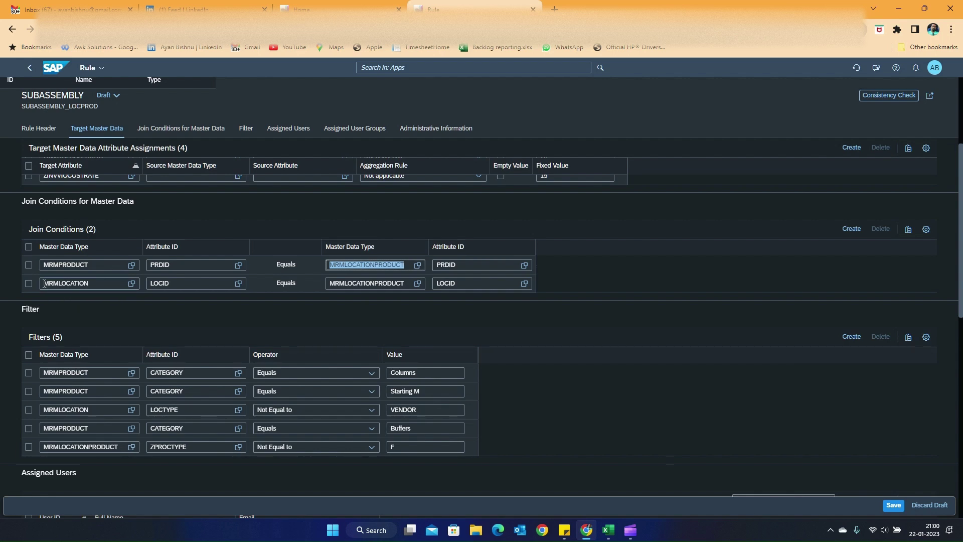
left_click(182, 285)
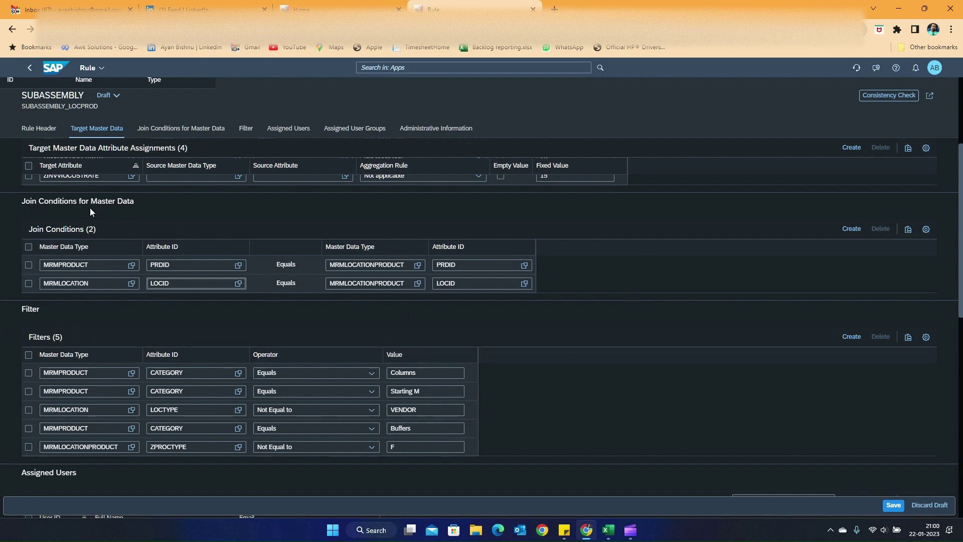
- Review the rule's target master data type and the source types and source attributes assigned to LOCID and PRDID
scroll(610, 347, "up", 3)
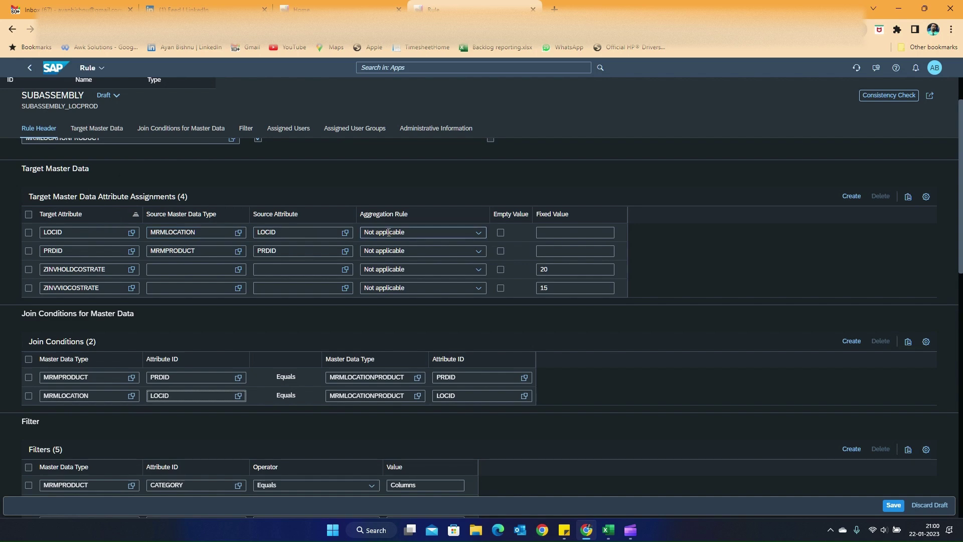
scroll(75, 183, "up", 2)
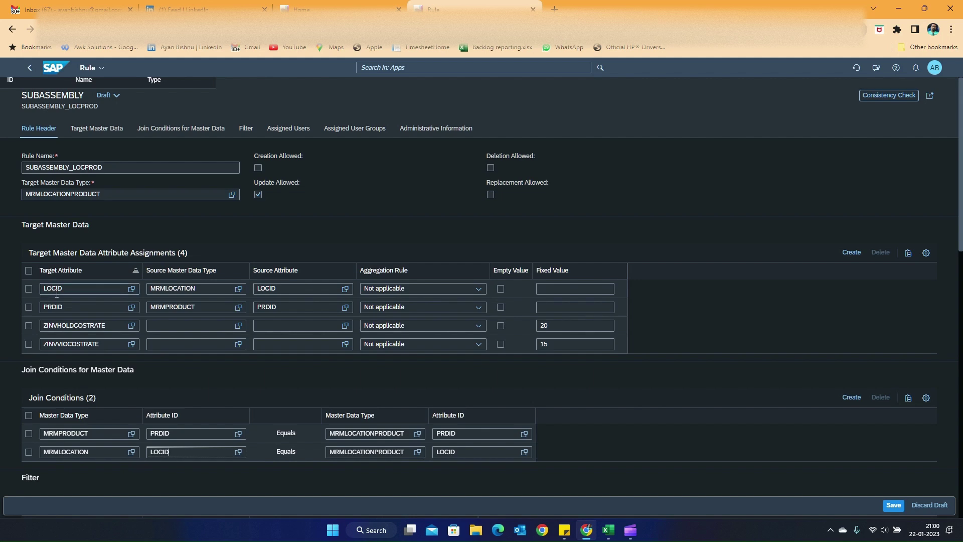
left_click_drag(99, 194, 1, 190)
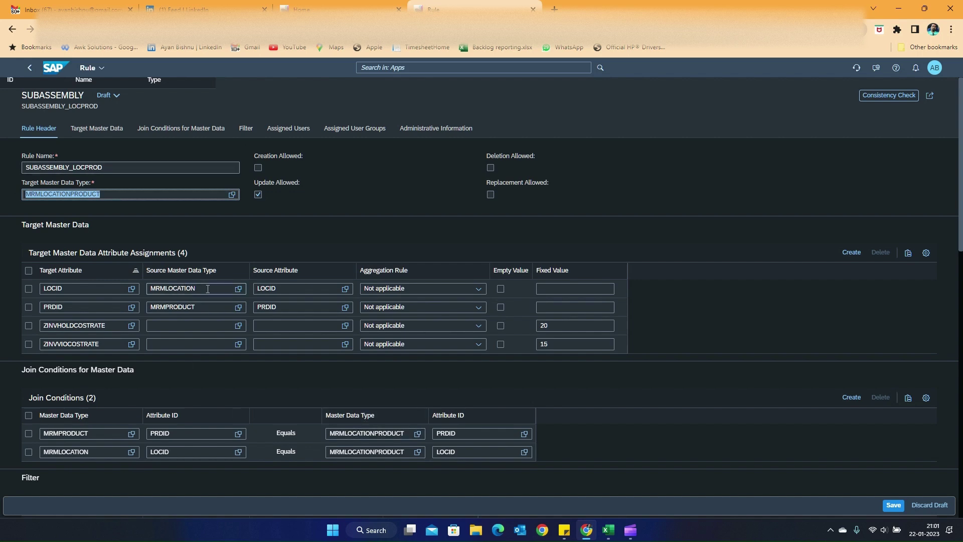
left_click_drag(198, 289, 144, 291)
left_click_drag(196, 307, 151, 311)
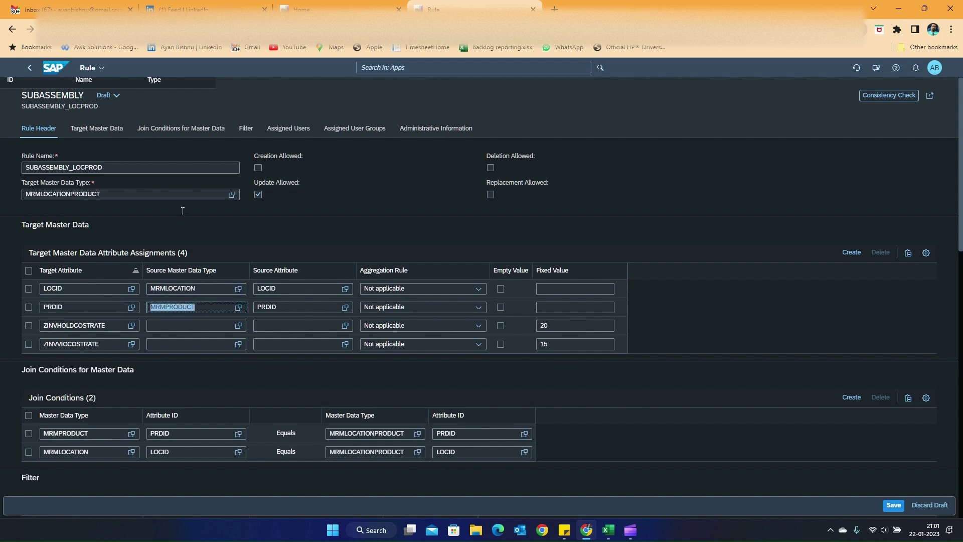
left_click(288, 288)
left_click(289, 308)
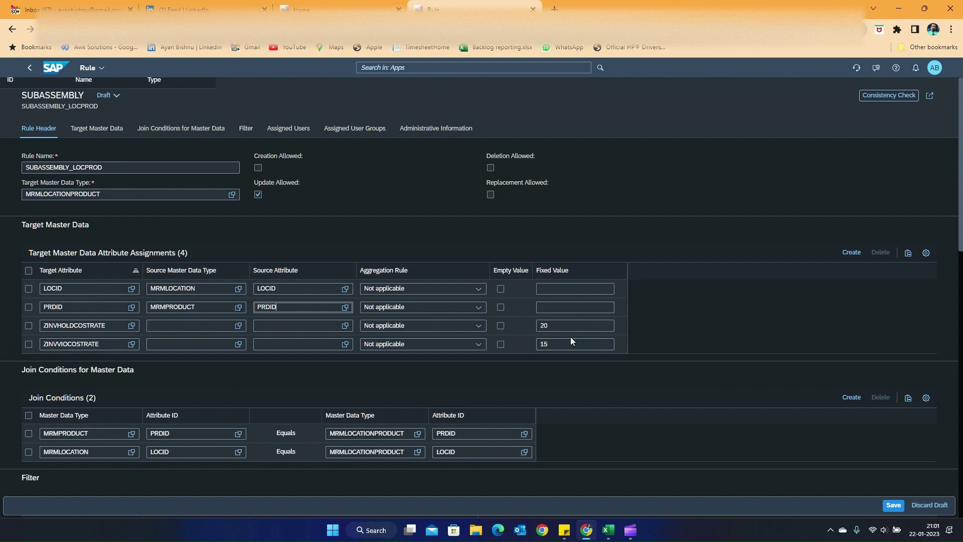
- Check the fixed values assigned to ZINVHOLDCOSTRATE and ZINVVIOCOSTRATE, and the rule's filter list
double_click(558, 327)
double_click(557, 348)
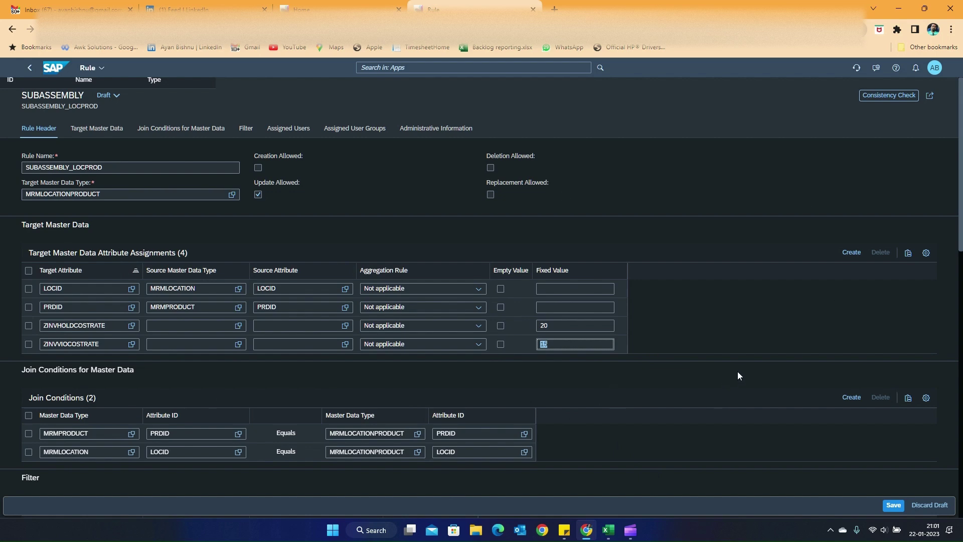
scroll(714, 385, "down", 3)
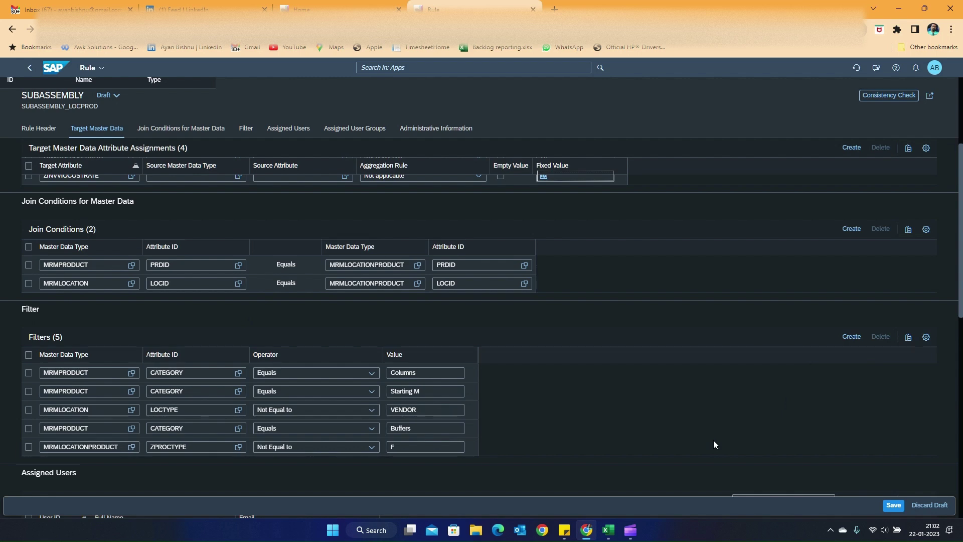
scroll(580, 380, "up", 3)
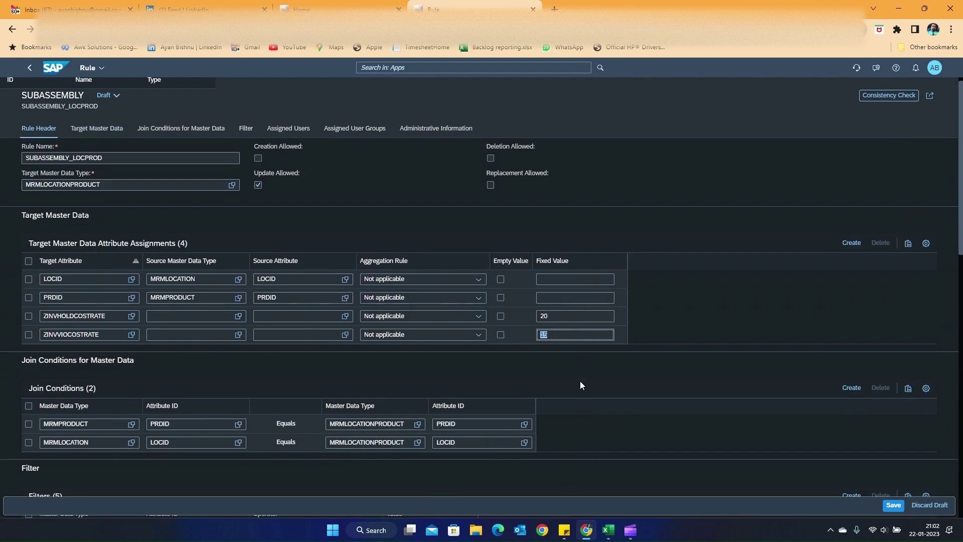
scroll(199, 326, "down", 2)
scroll(199, 326, "down", 1)
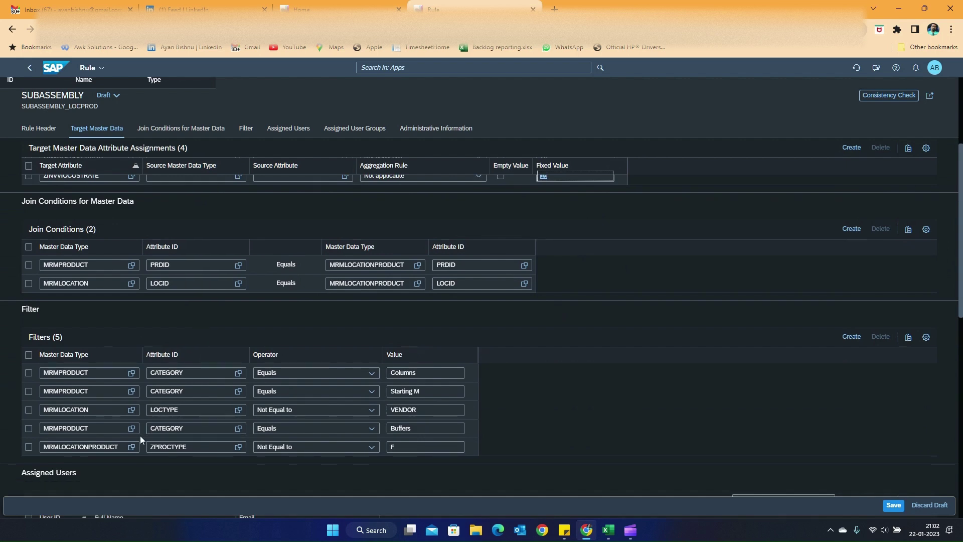
- Run a consistency check on the SUBASSEMBLY rule draft
scroll(137, 440, "up", 1)
scroll(85, 311, "up", 1)
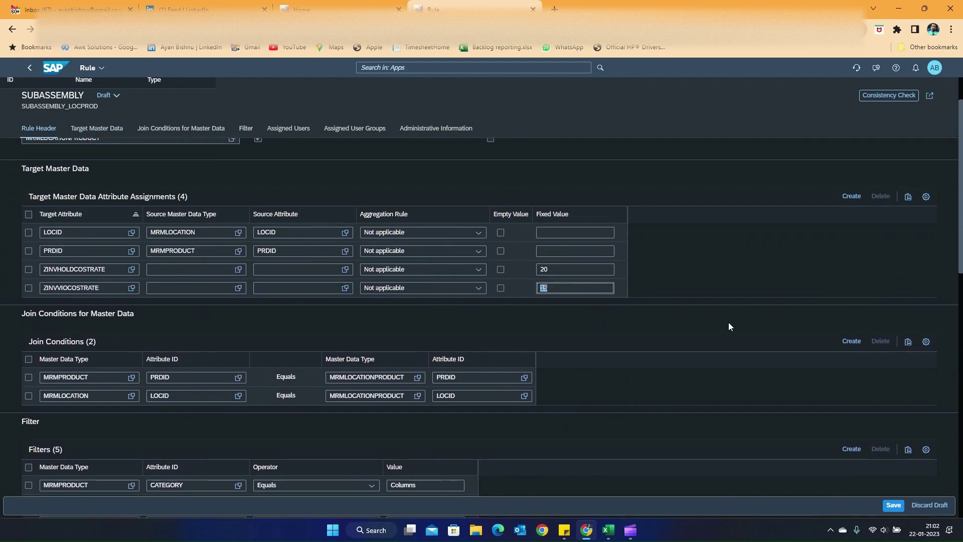
scroll(732, 329, "up", 1)
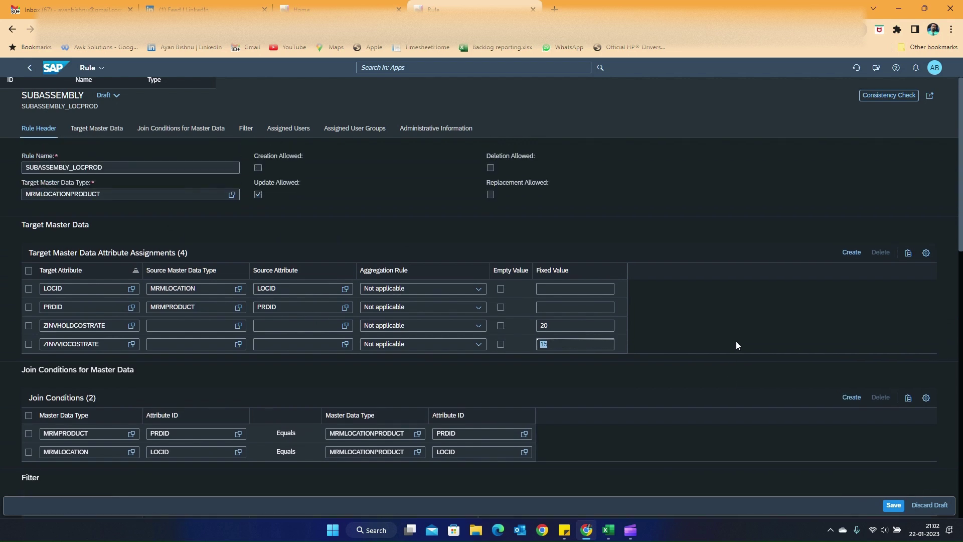
left_click(876, 100)
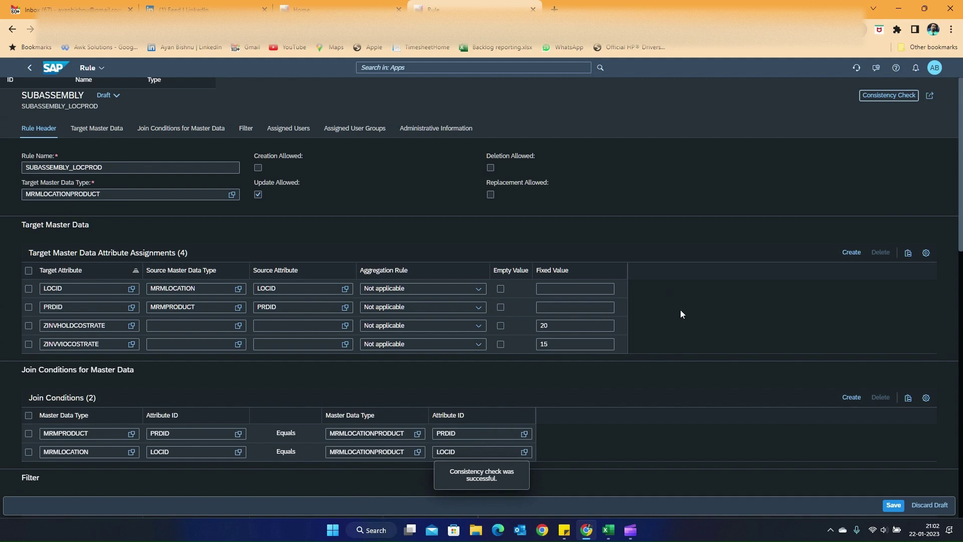
- Delete the LOCID row from the rule's target master data attribute assignments and confirm the deletion
scroll(680, 313, "down", 2)
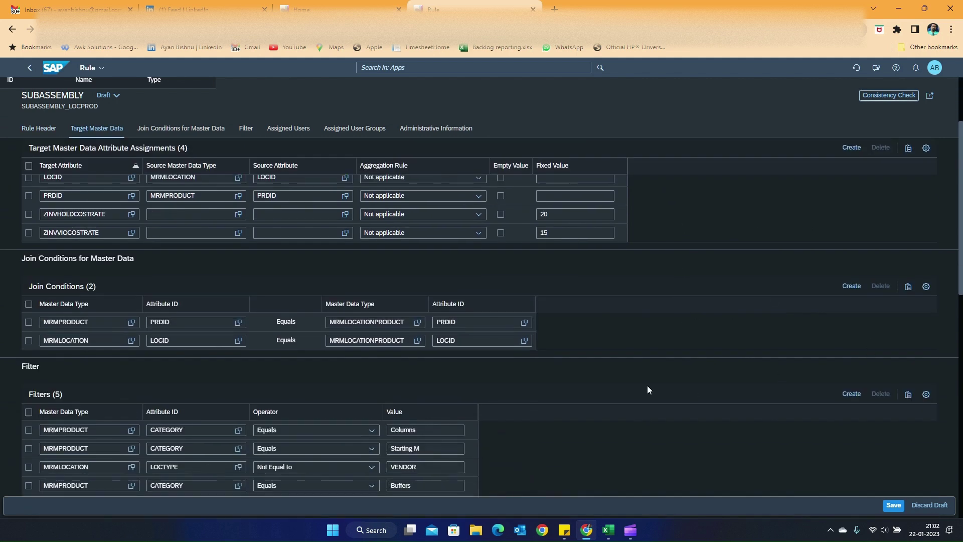
scroll(647, 386, "up", 1)
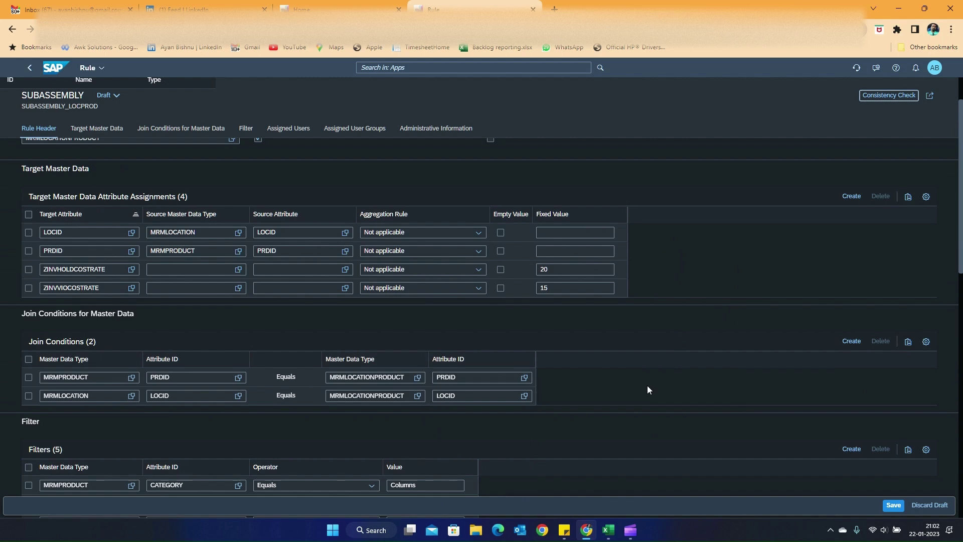
left_click(28, 233)
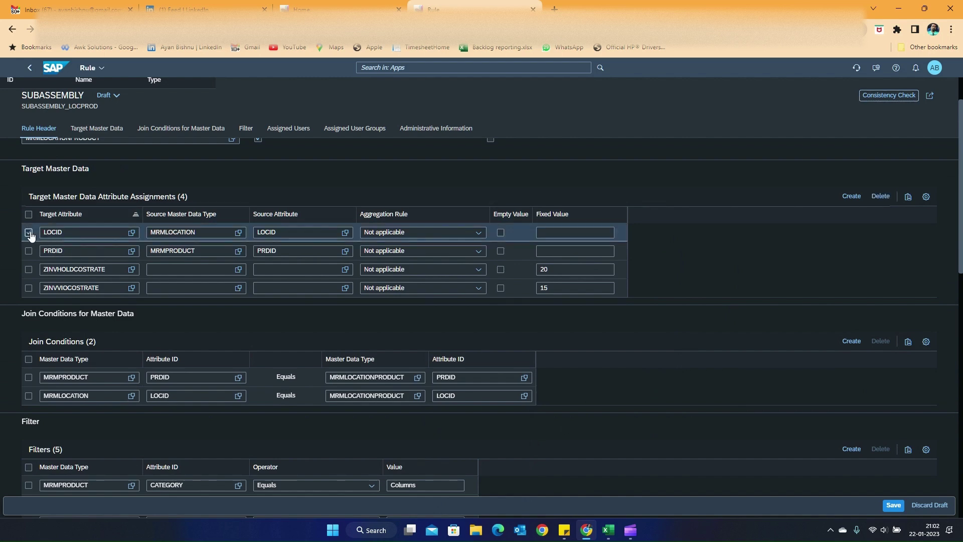
left_click(882, 197)
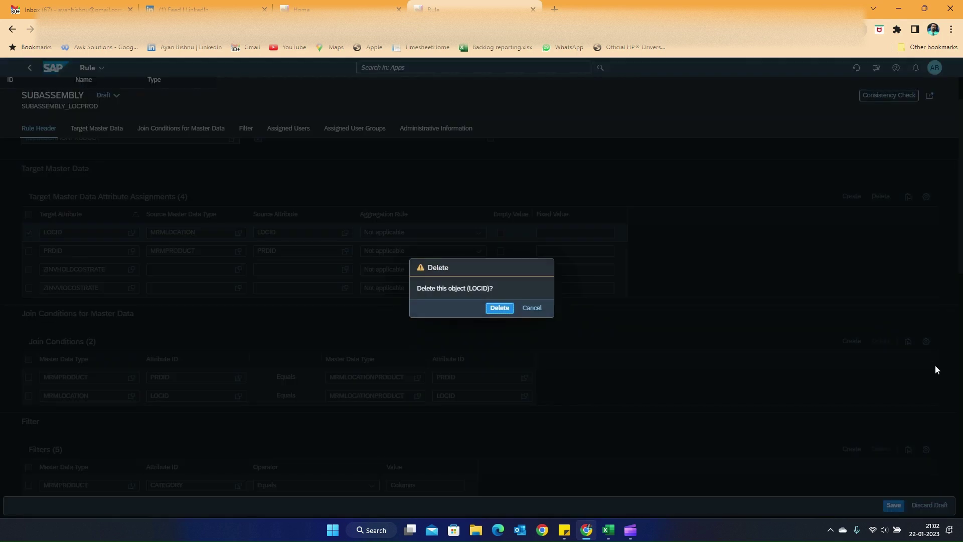
left_click(497, 309)
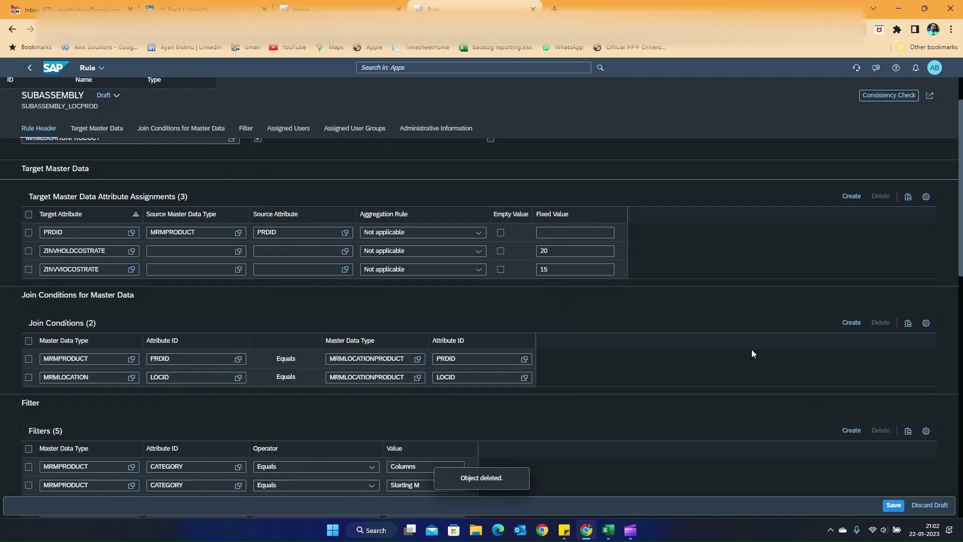
- Rerun the consistency check on the rule without its LOCID assignment and close the message list
scroll(748, 363, "up", 2)
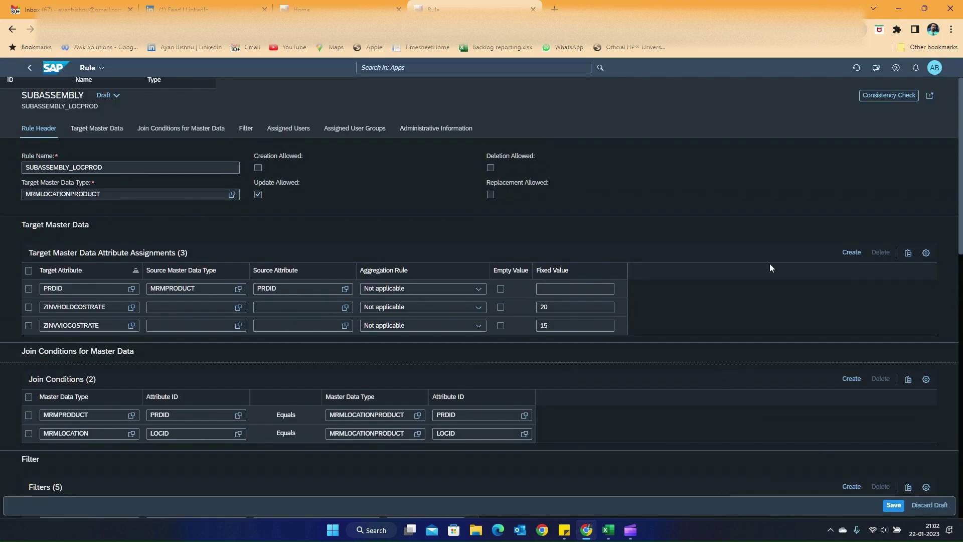
left_click(881, 98)
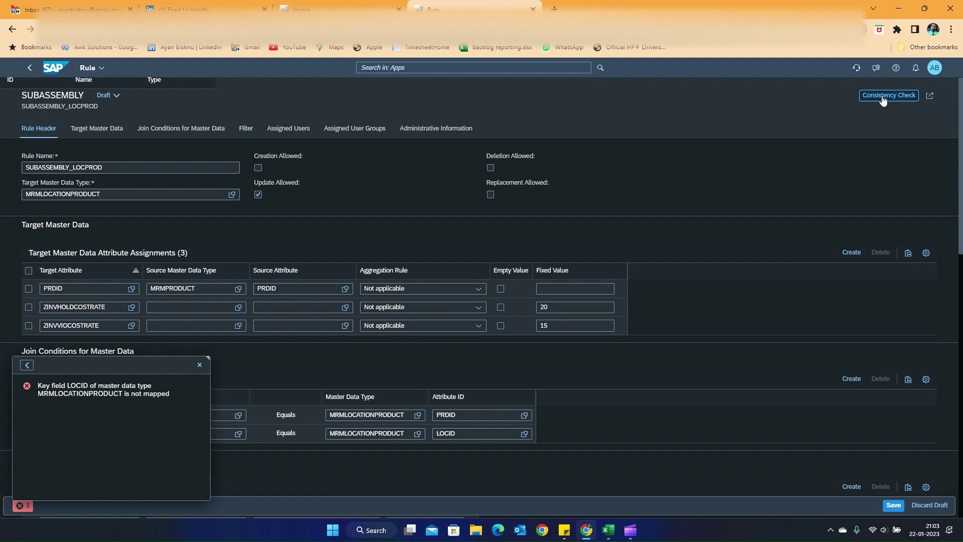
left_click(199, 364)
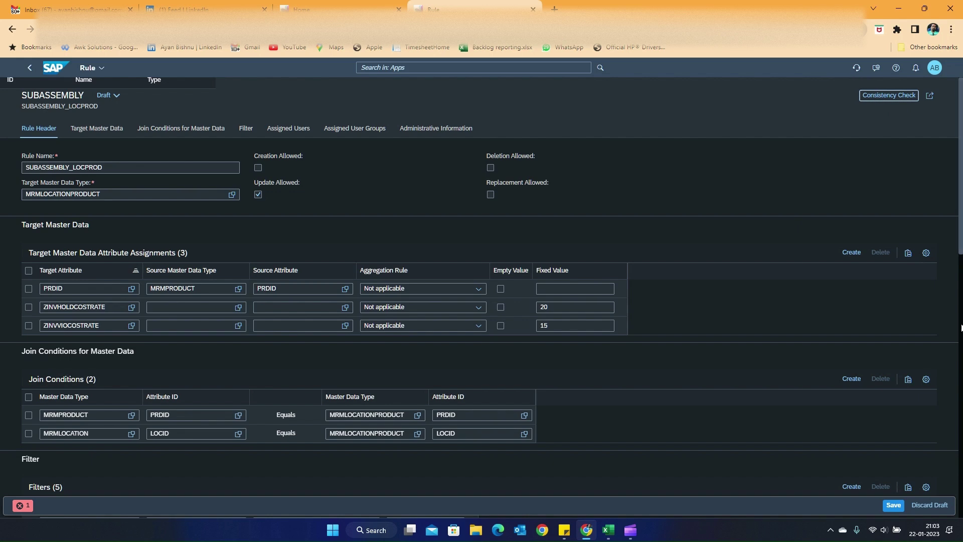
- Discard all changes in the SUBASSEMBLY rule draft and return to the list of master data maintenance rules
left_click(930, 505)
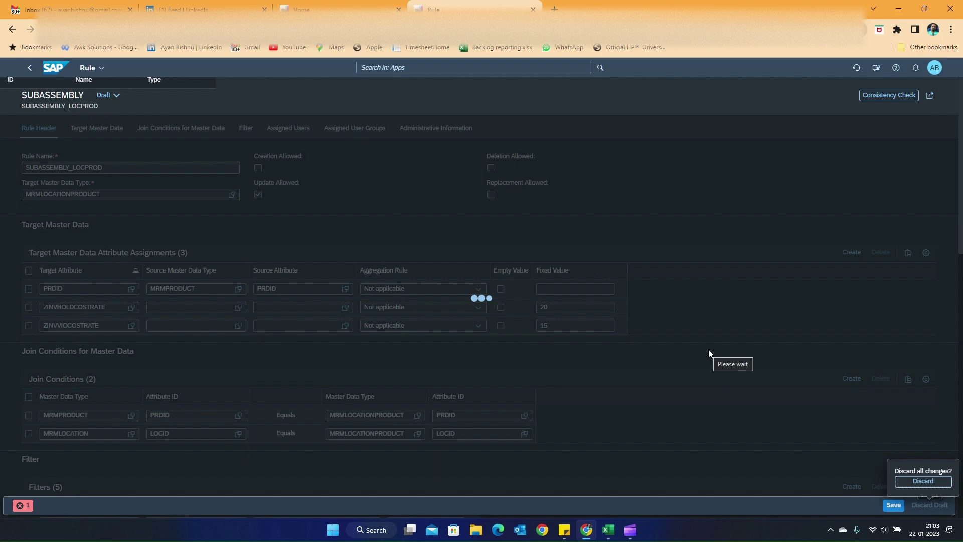
left_click(923, 481)
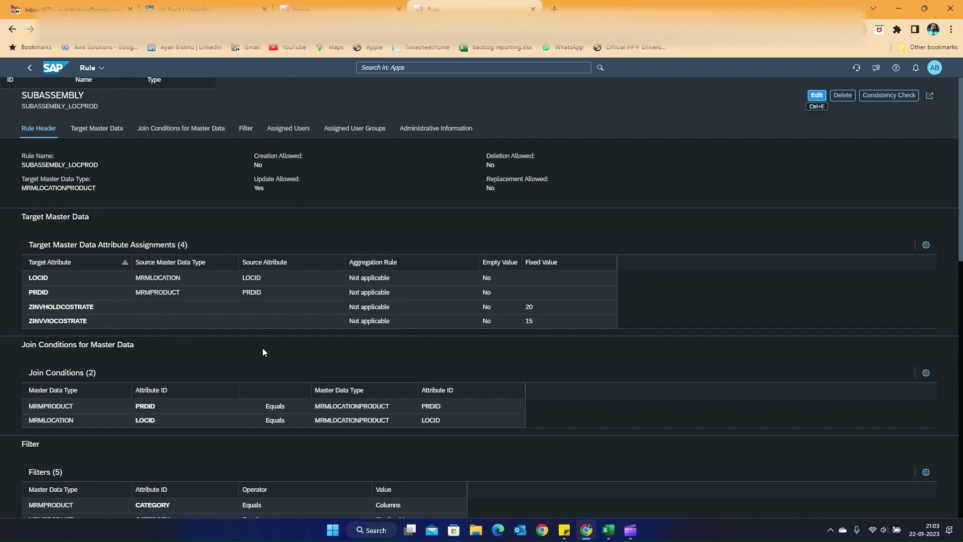
left_click(30, 68)
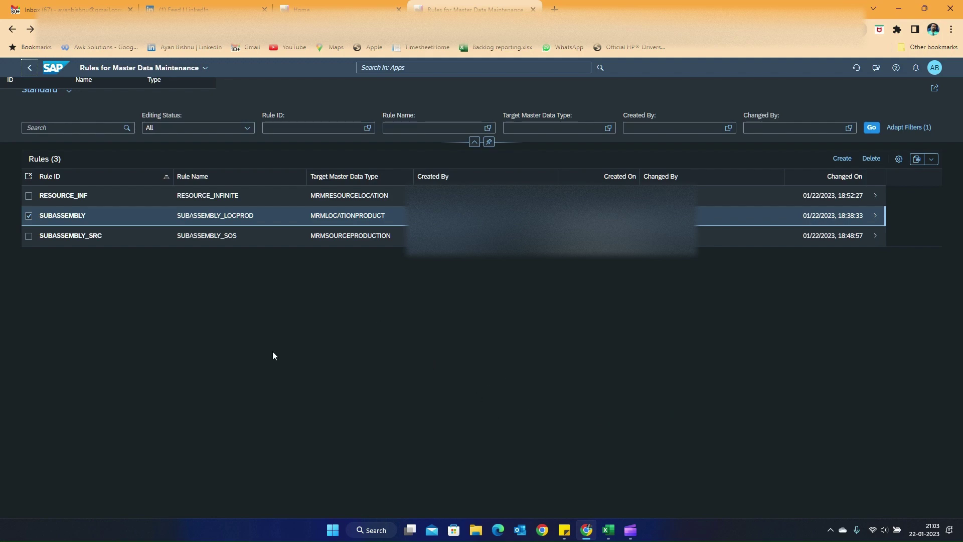
- Switch to the Excel workbook and examine the Inventory Holding Cost and Inventory Violation Cost columns on the Location Product sheet
key("alt+Tab")
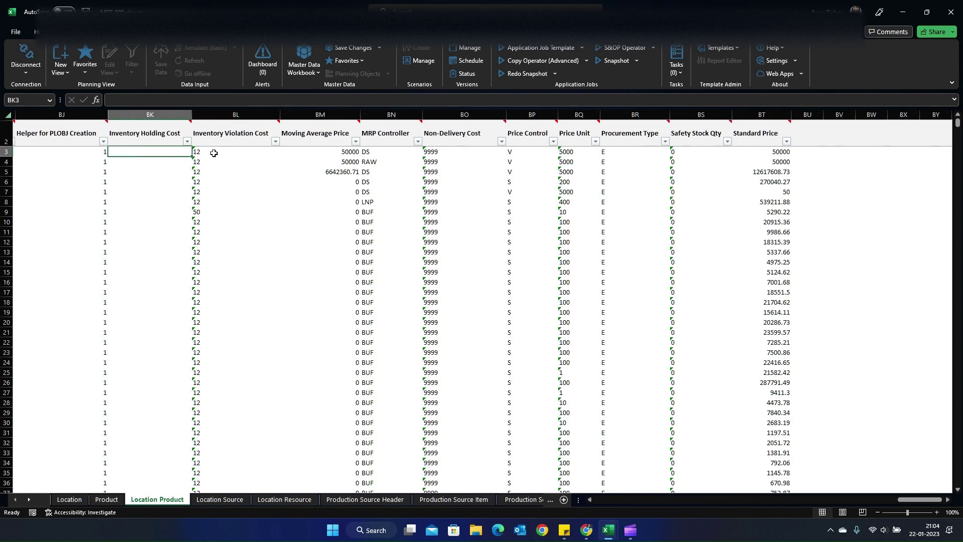
key("ctrl+shift+Down")
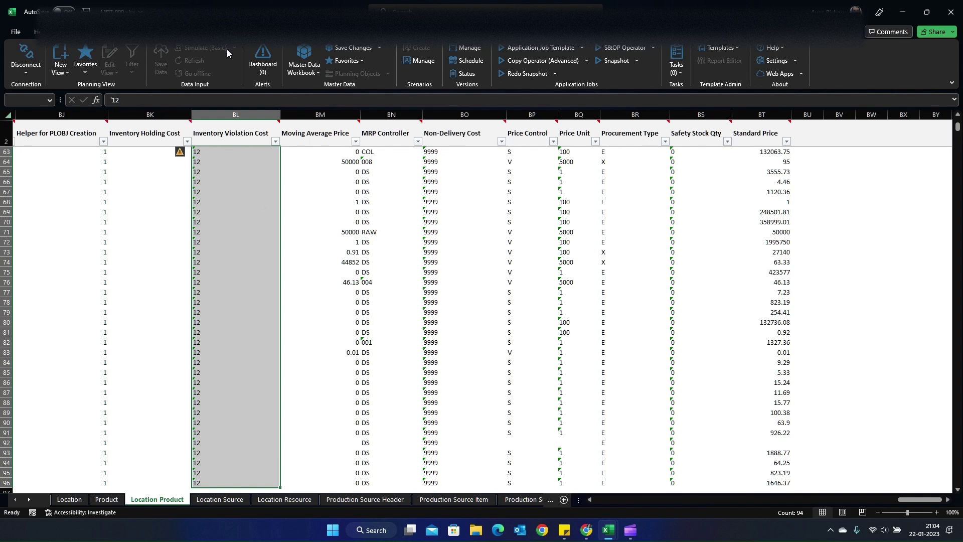
key("ctrl+Up")
key("Left")
scroll(200, 177, "up", 10)
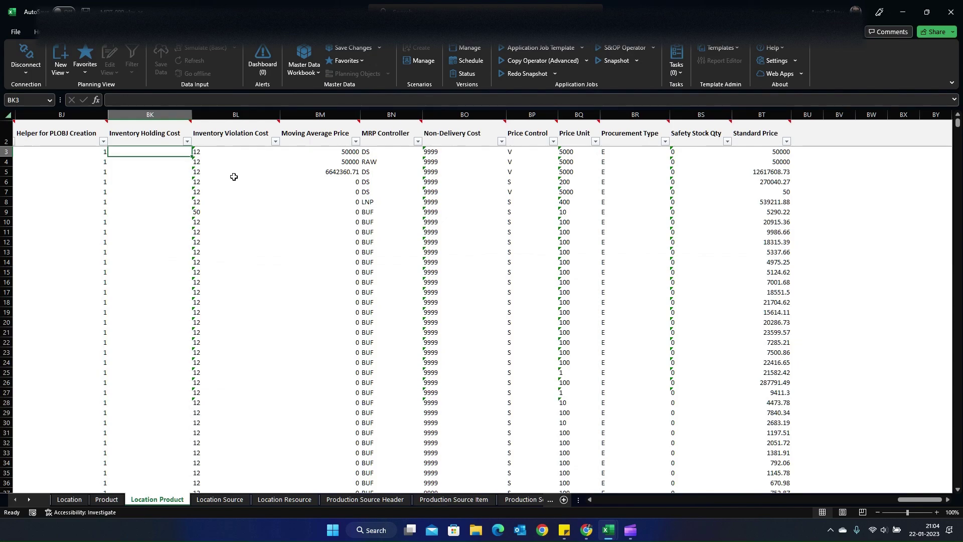
- Switch back to SAP IBP in the browser and start a new job in the Application Jobs app
key("alt+Tab")
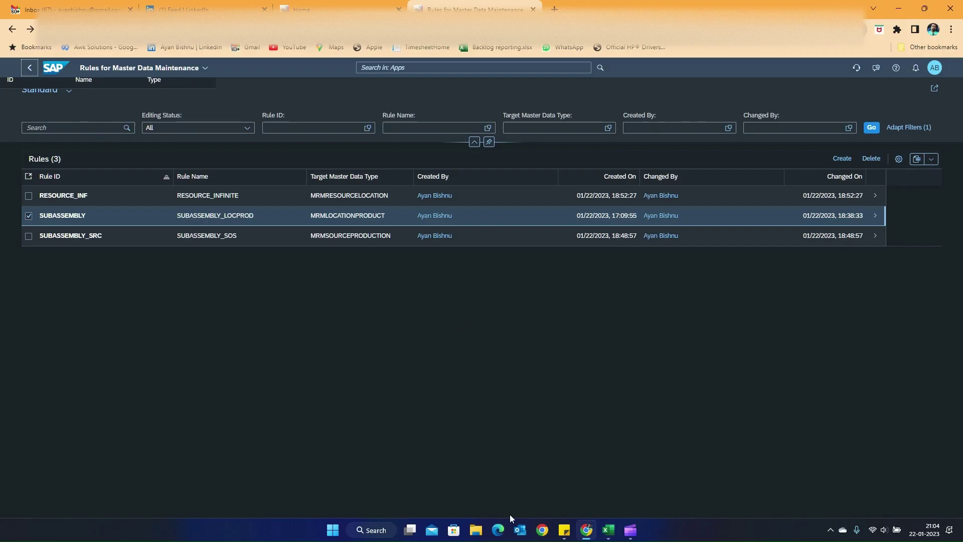
key("ctrl+shift+Tab")
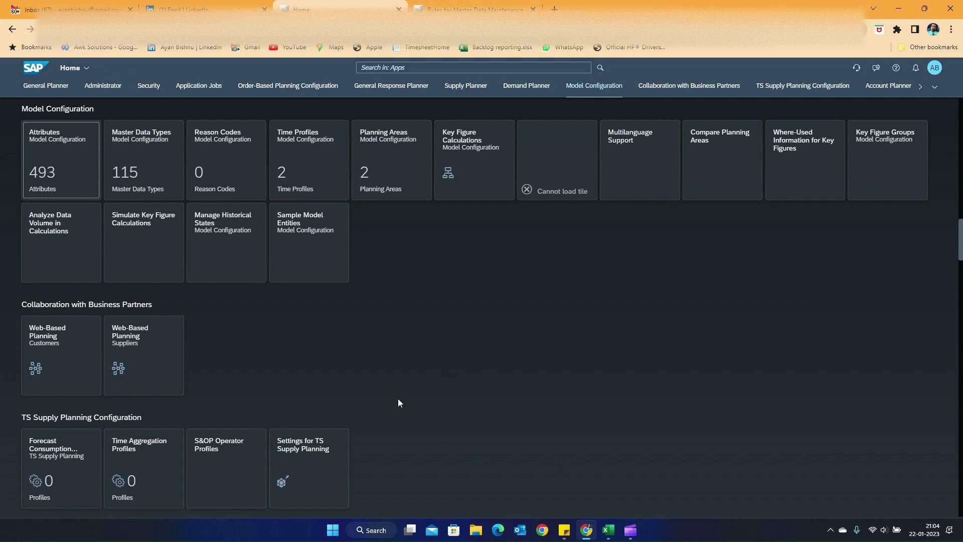
scroll(399, 396, "up", 20)
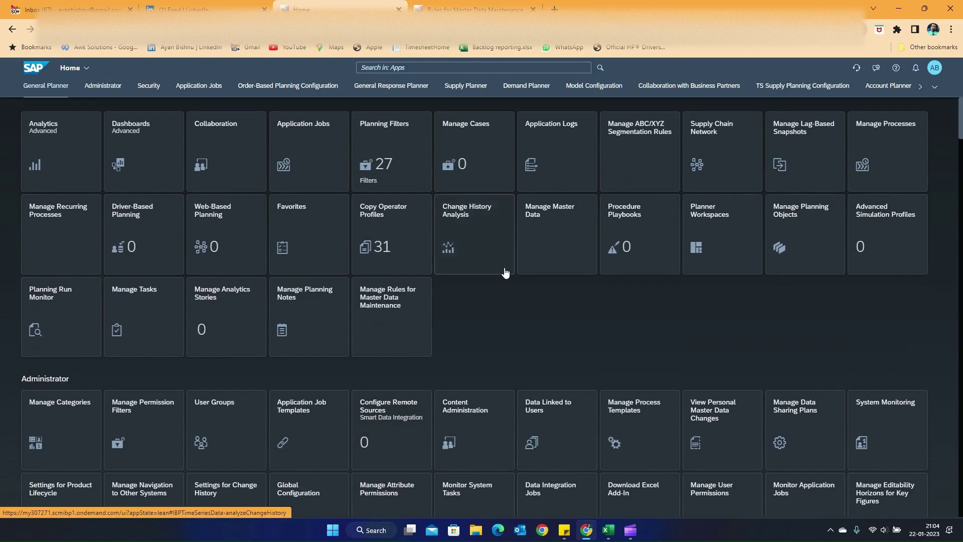
left_click(287, 138)
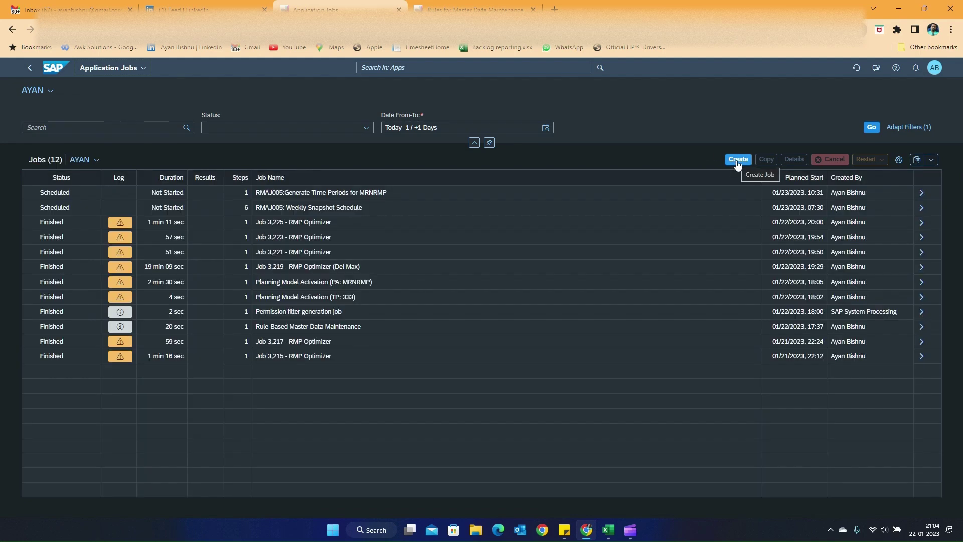
left_click(738, 163)
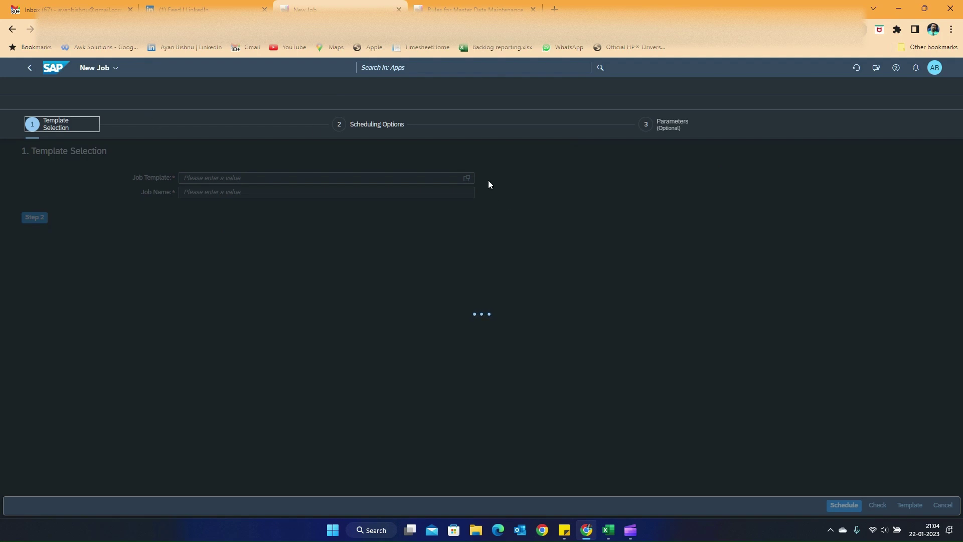
- Select the Rule-Based Master Data Maintenance job template, keep the immediate single-run schedule, and proceed to the job parameters
left_click(453, 179)
type("rule")
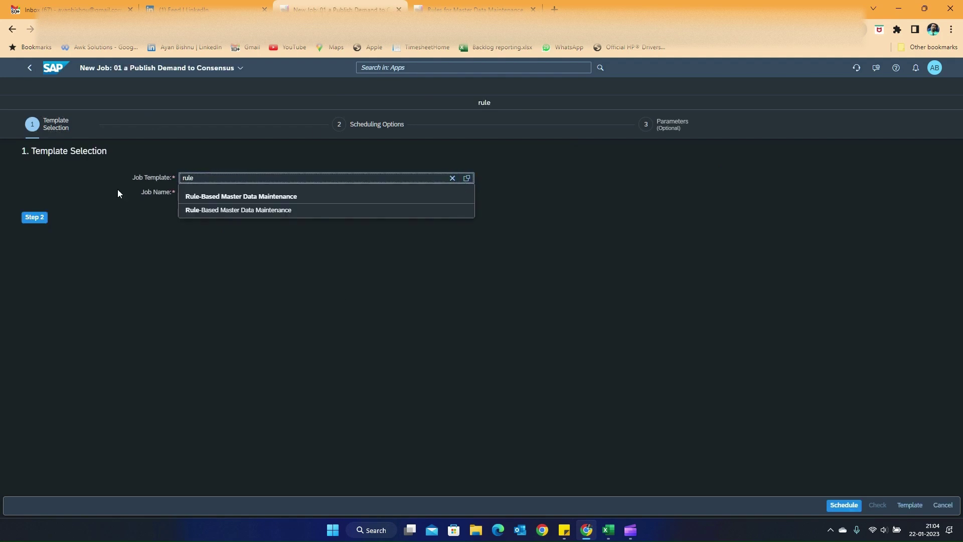
left_click(225, 210)
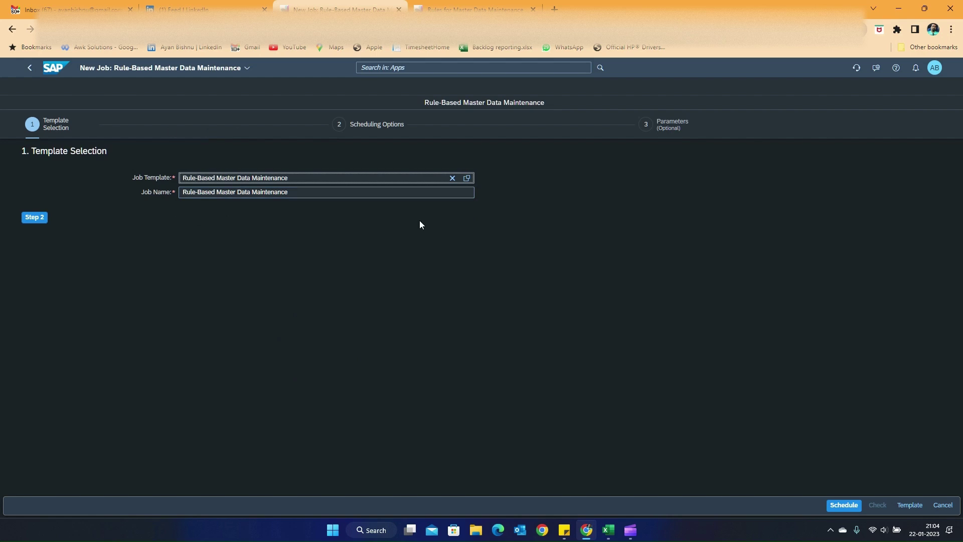
left_click(33, 216)
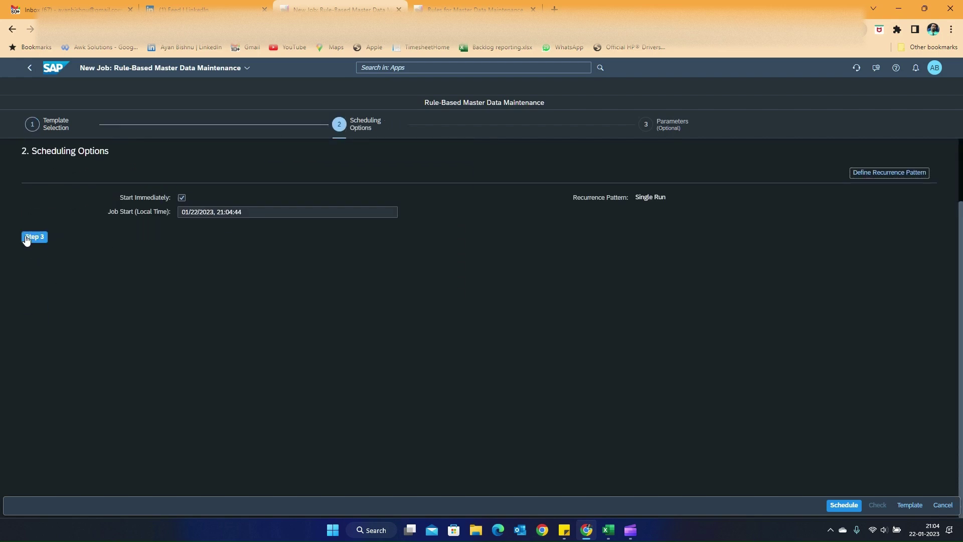
left_click(28, 237)
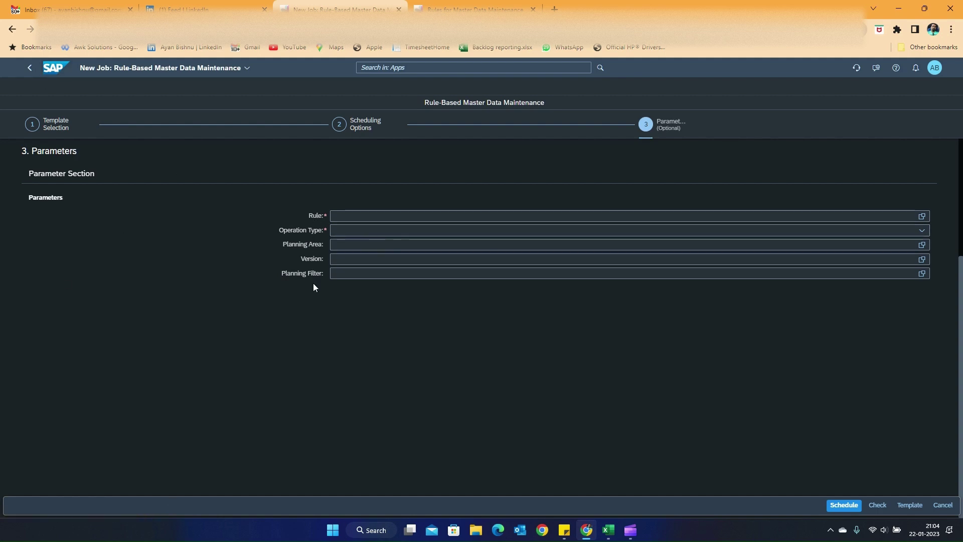
- Set the job's rule to SUBASSEMBLY_LOCPROD (SUBASSEMBLY) and its operation type to Insert/Update
left_click(922, 218)
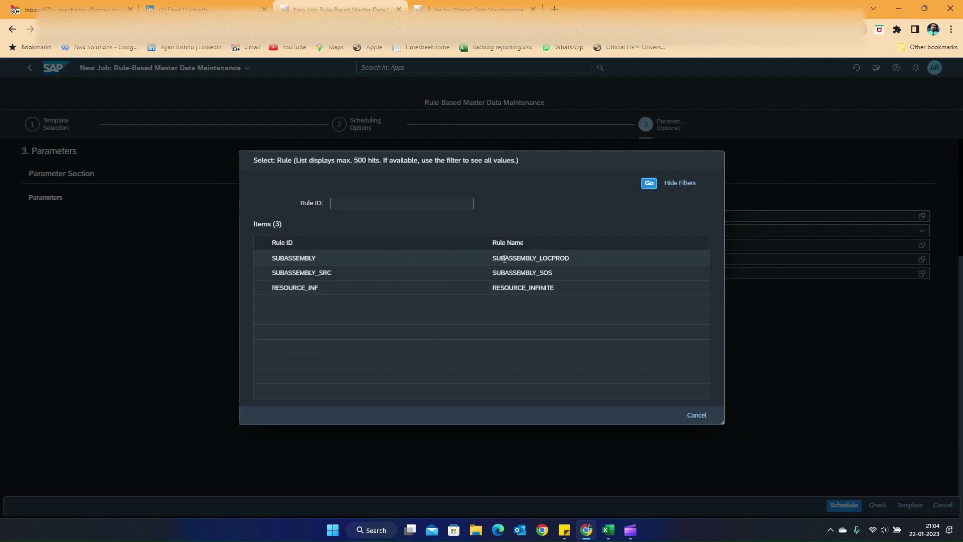
left_click(260, 258)
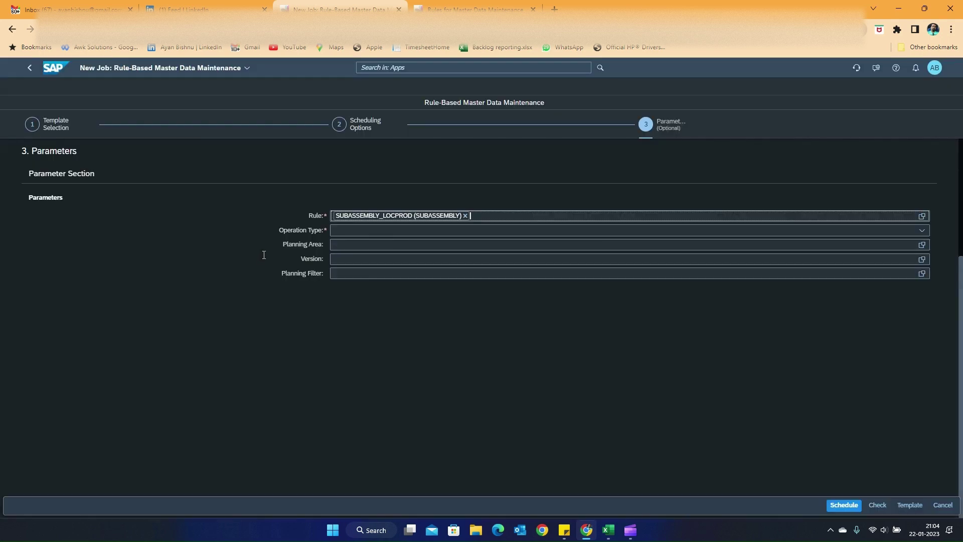
left_click(922, 229)
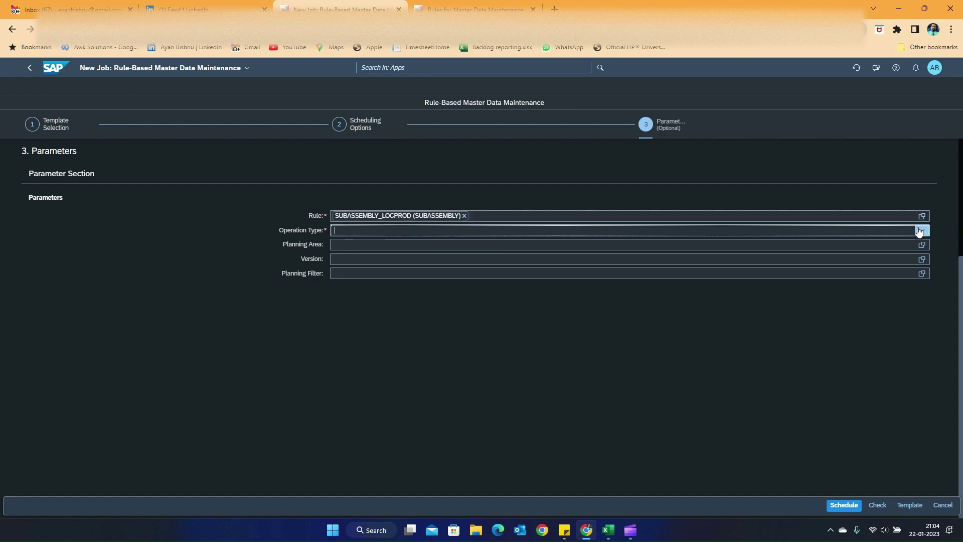
left_click(357, 259)
- Check which operations the SUBASSEMBLY rule header allows, and return to the new job's parameters
left_click(471, 9)
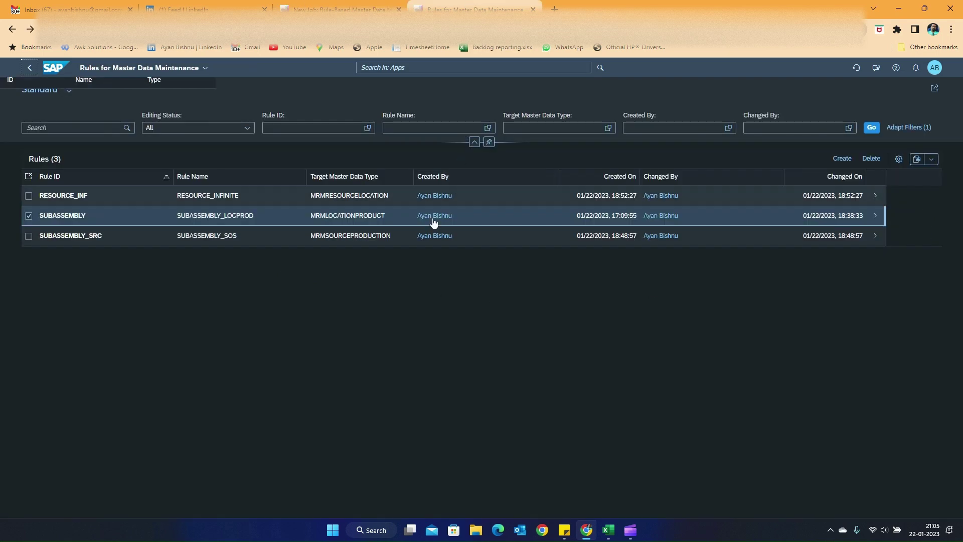
left_click(873, 221)
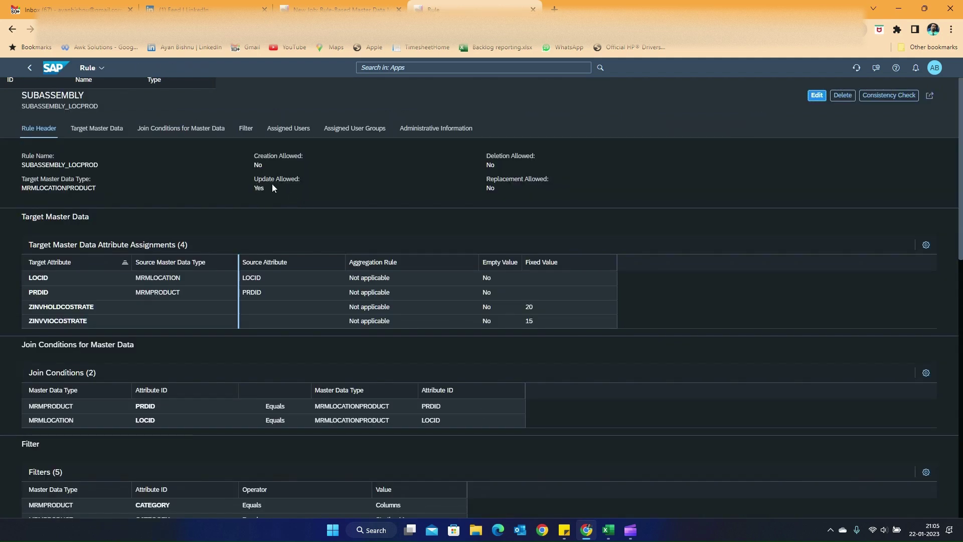
left_click(341, 9)
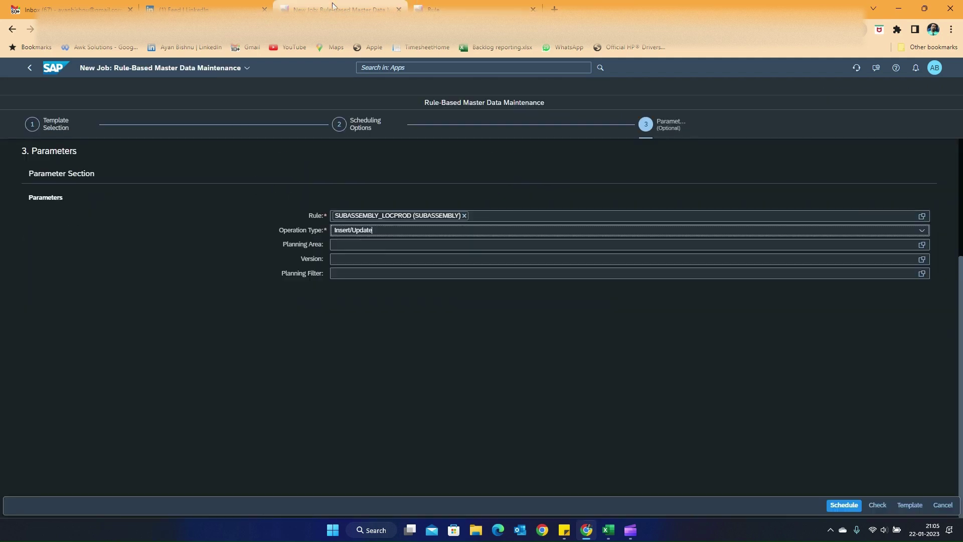
- Set the job's planning area to MRNRMP and its version to __BASELINE
left_click(921, 245)
left_click(257, 268)
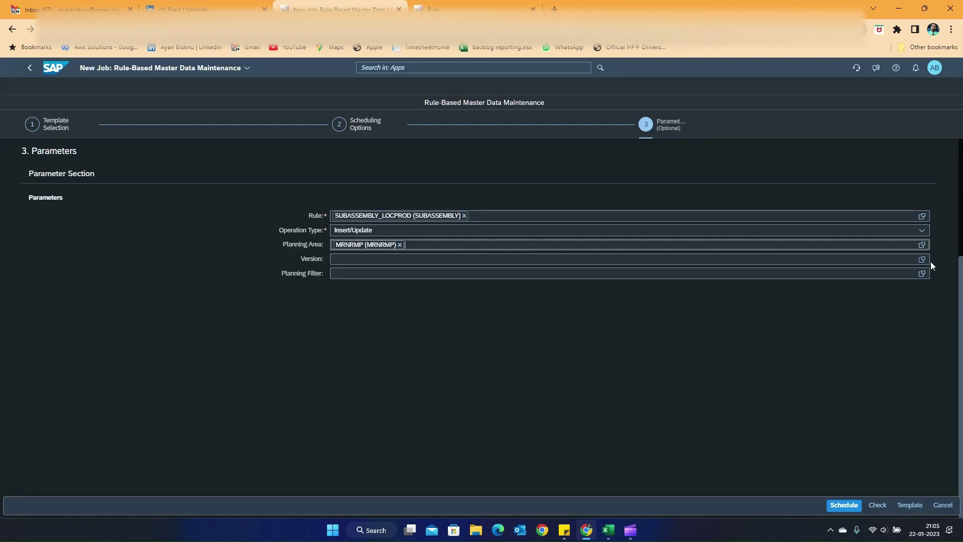
left_click(922, 260)
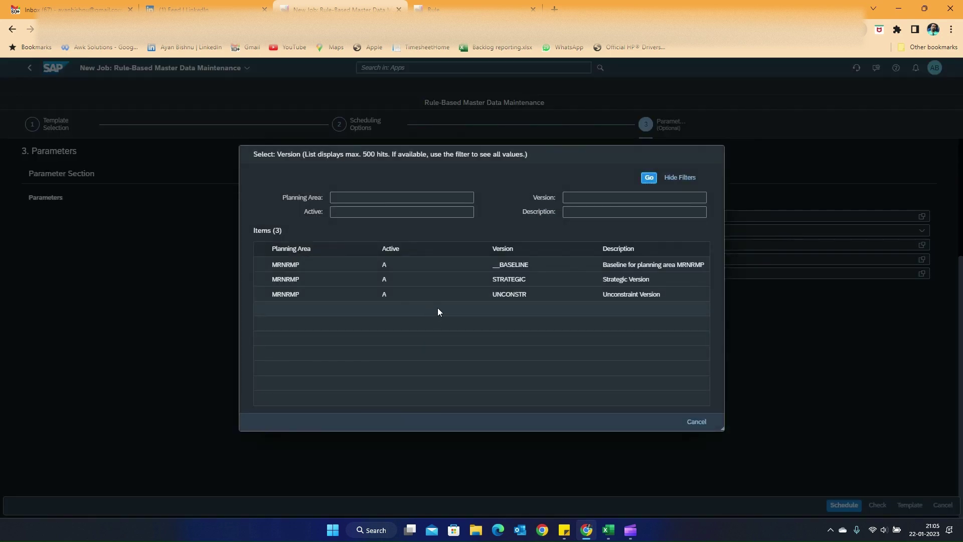
left_click(261, 266)
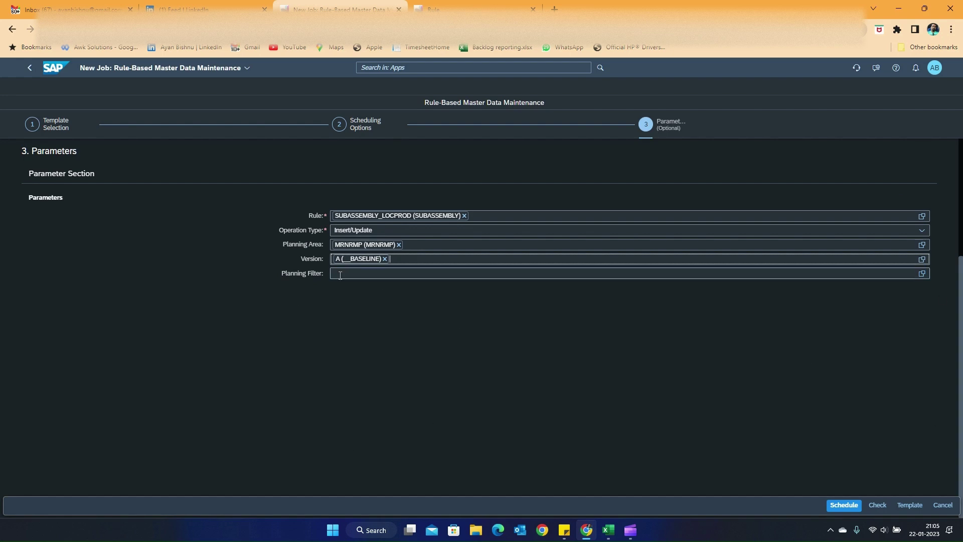
- Check the filter conditions defined in the SUBASSEMBLY rule against the new job's planning filter parameter
left_click(474, 9)
scroll(140, 432, "down", 5)
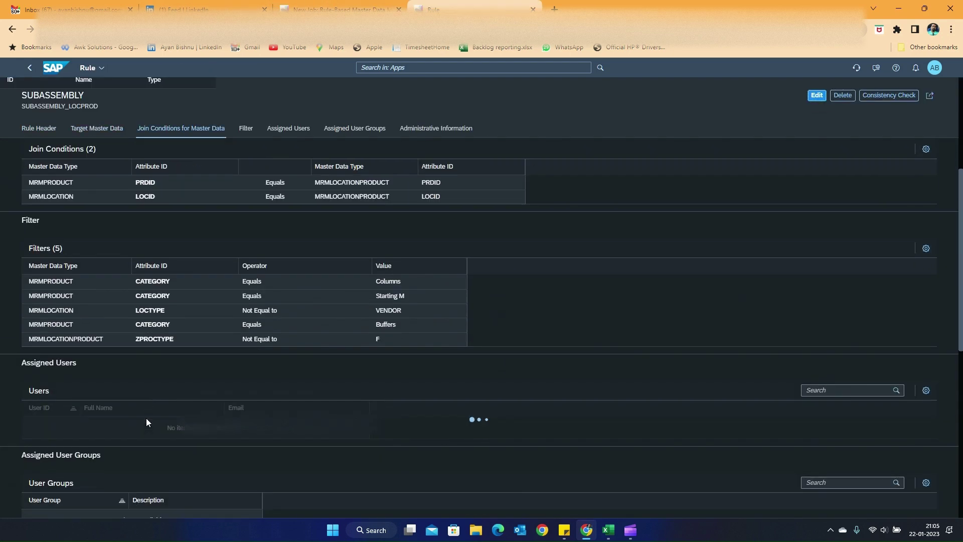
left_click_drag(20, 261, 432, 354)
left_click(311, 9)
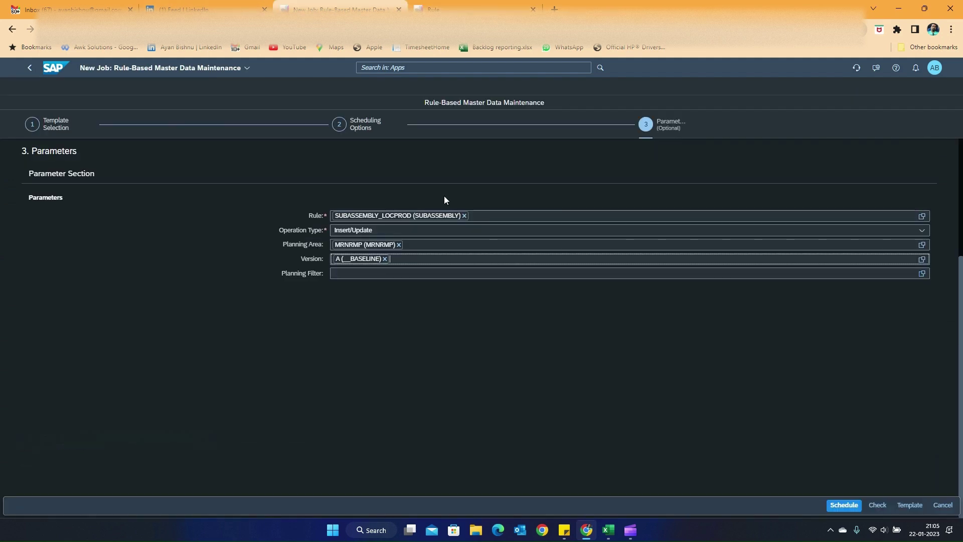
left_click(350, 275)
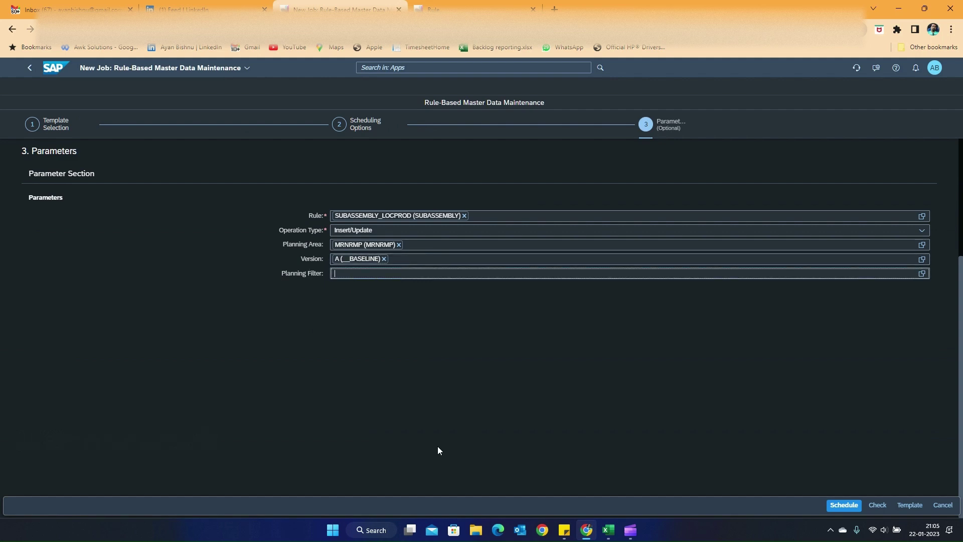
left_click(442, 9)
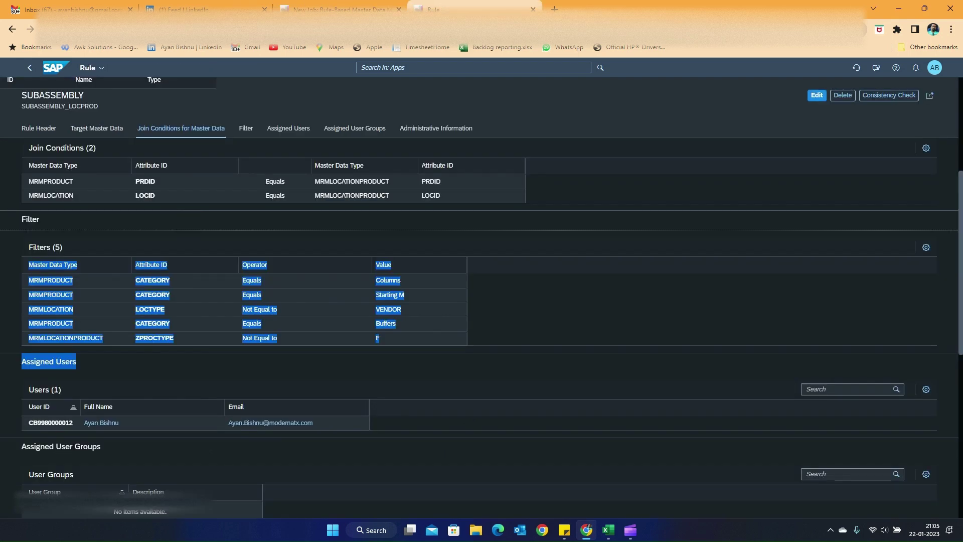
left_click(138, 368)
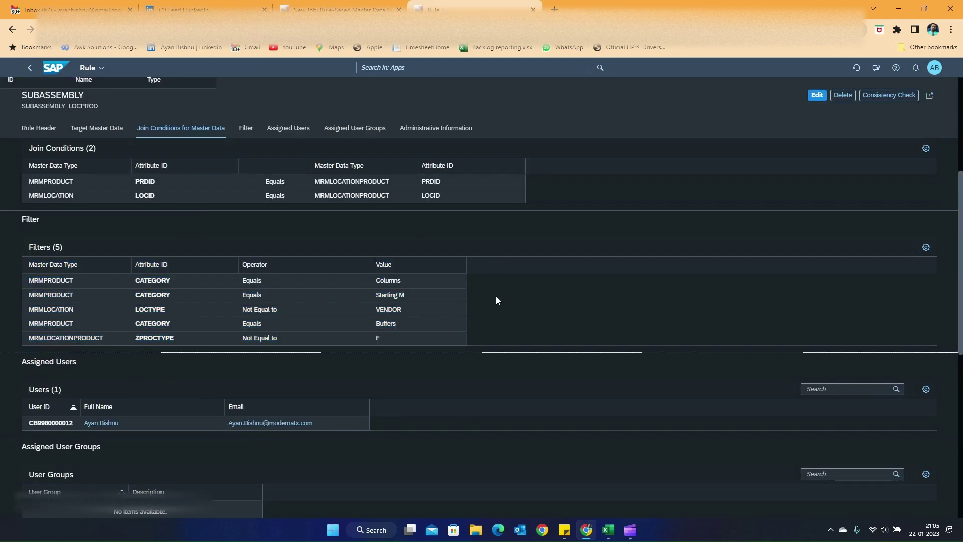
- Return to the new job, check its parameters with the planning filter left empty, and schedule it
left_click(348, 8)
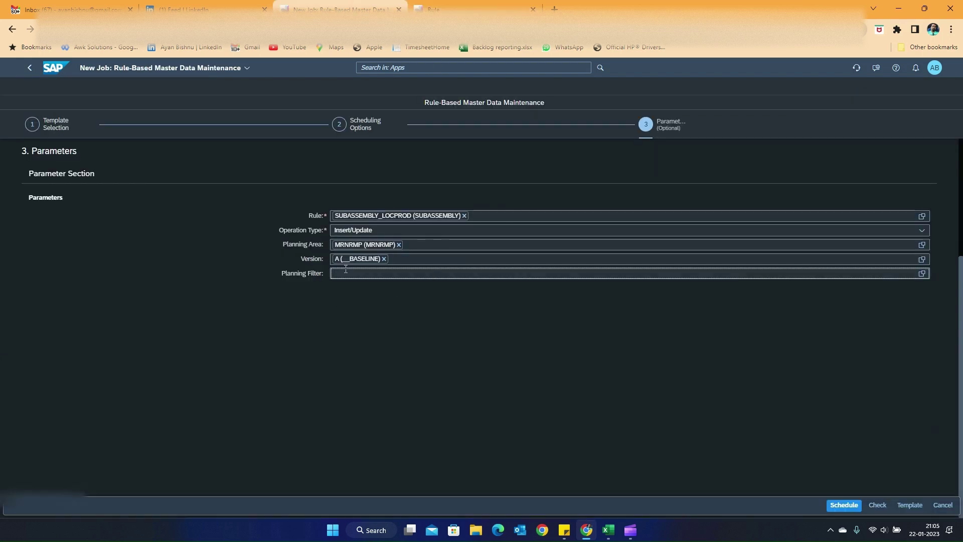
left_click(879, 506)
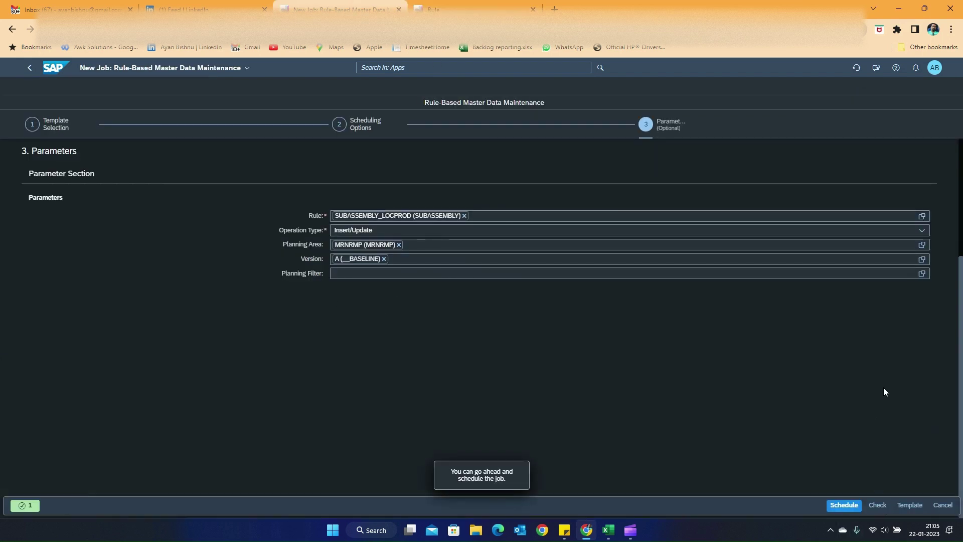
left_click(844, 505)
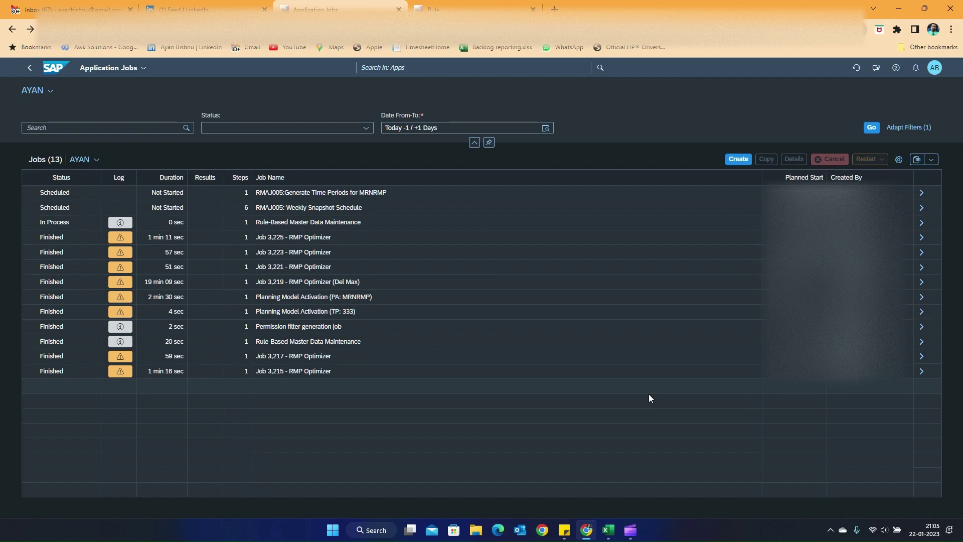
- Refresh the application jobs list and open the log of the newly scheduled Rule-Based Master Data Maintenance job
left_click(872, 128)
left_click(121, 222)
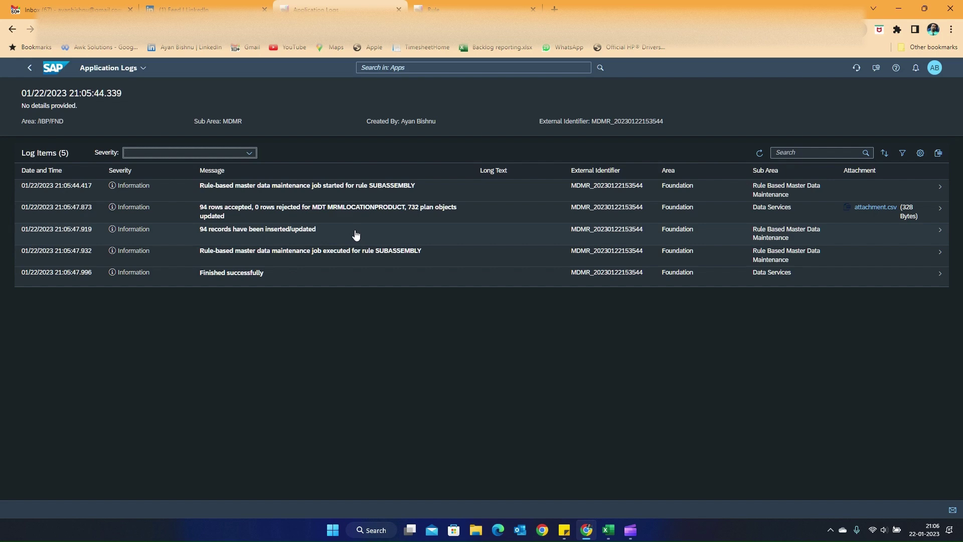
- Switch to the Excel planning workbook and refresh the Location Product master data, bringing the inventory cost columns into view
key("alt+Tab")
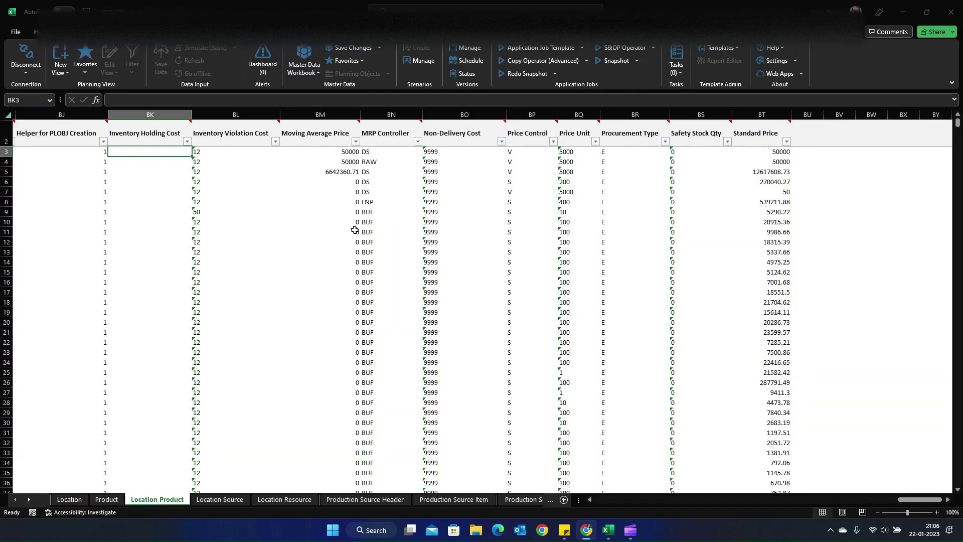
left_click(380, 47)
left_click(356, 91)
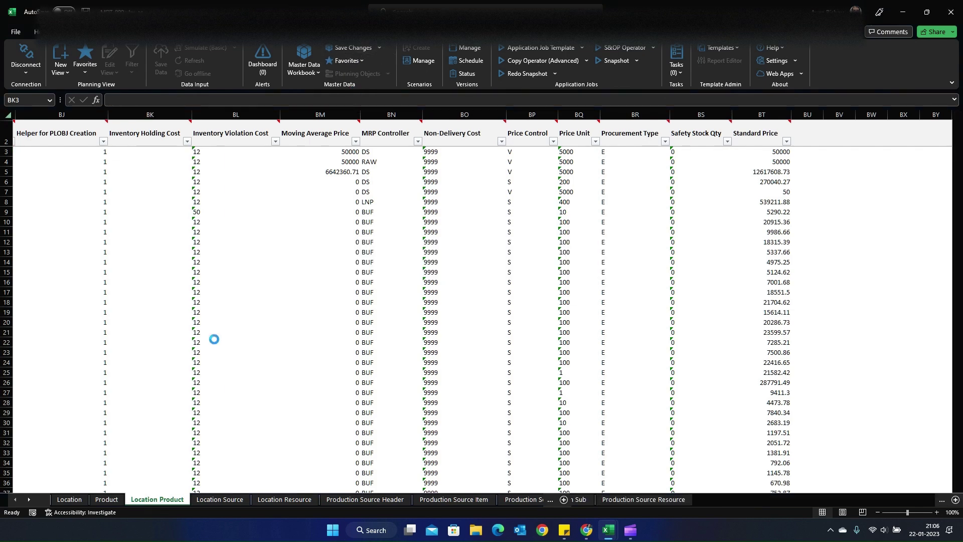
left_click_drag(610, 502, 918, 502)
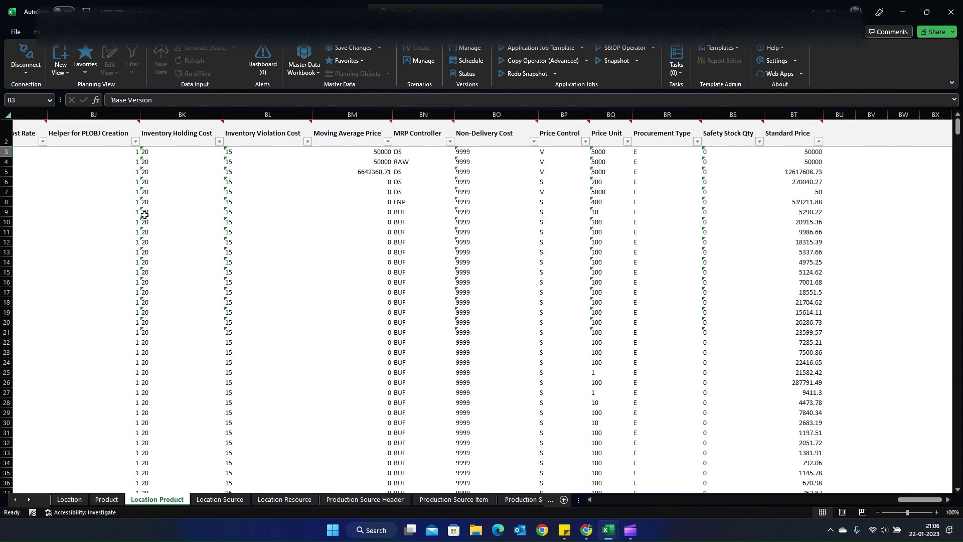
- Check the distinct values in the Inventory Holding Cost and Inventory Violation Cost columns without filtering the sheet
left_click(219, 141)
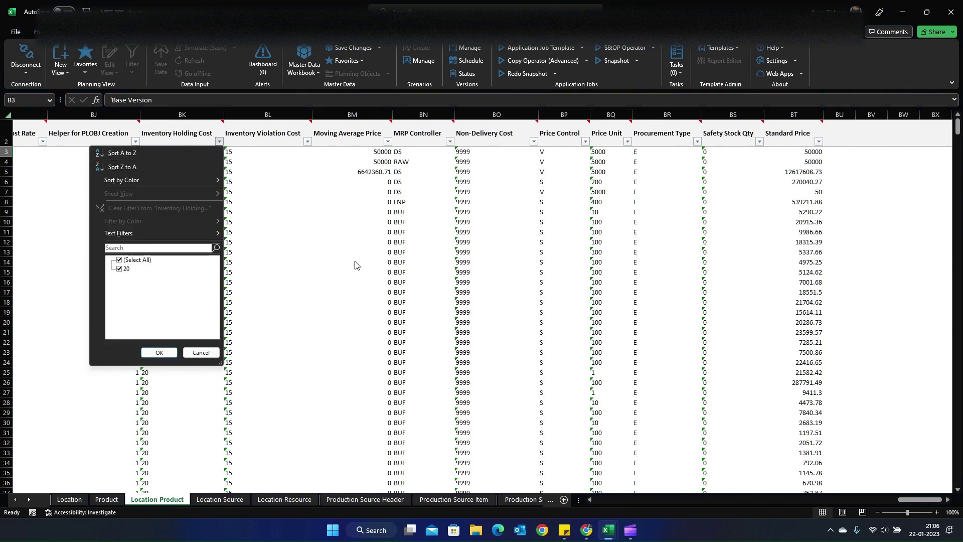
left_click(159, 352)
left_click(305, 142)
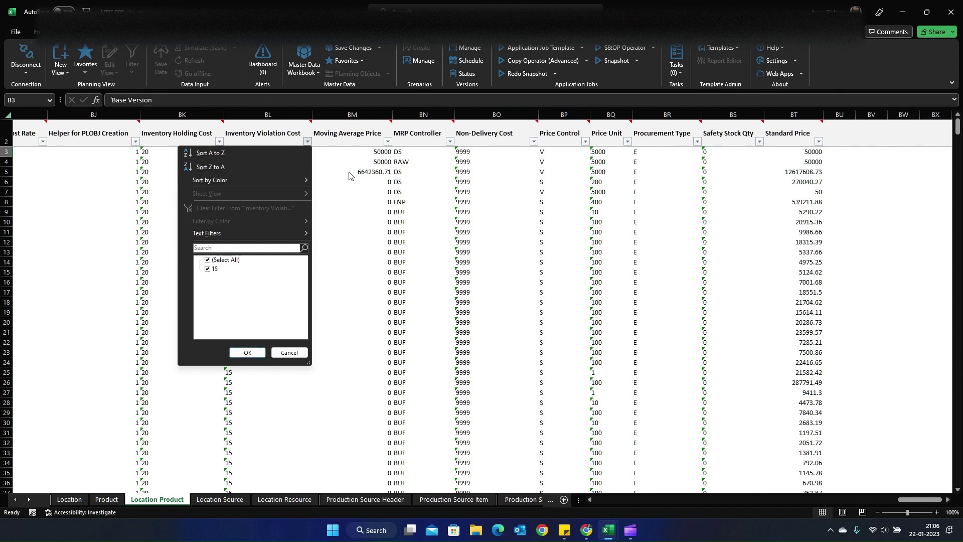
left_click(336, 219)
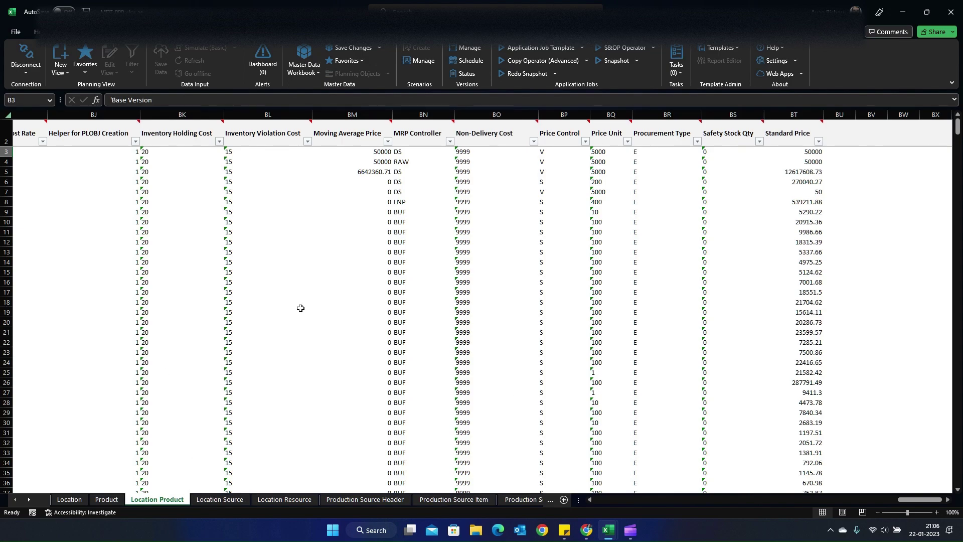
- Switch back to SAP IBP in the browser, deselect SUBASSEMBLY in the rules list, and open the SUBASSEMBLY_SRC rule for editing
key("alt+Tab")
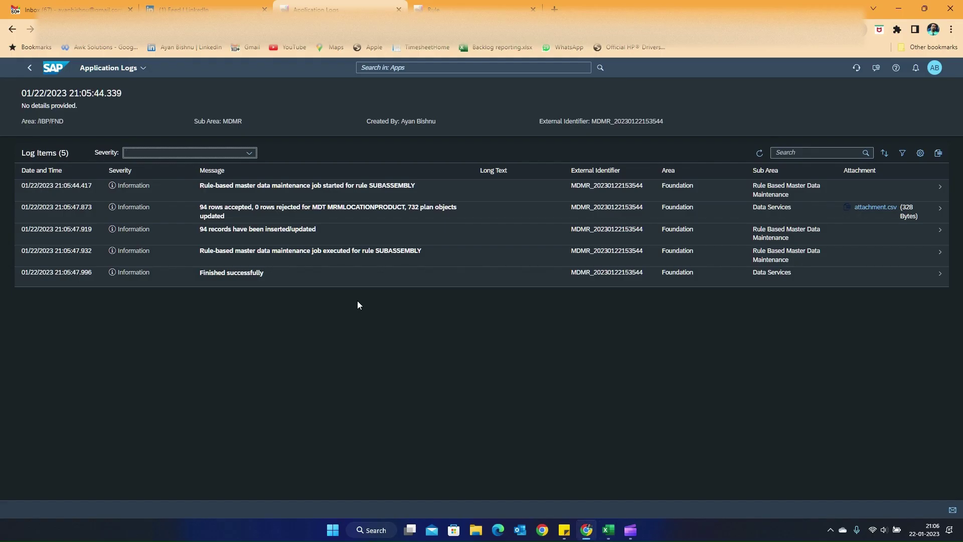
key("ctrl+Tab")
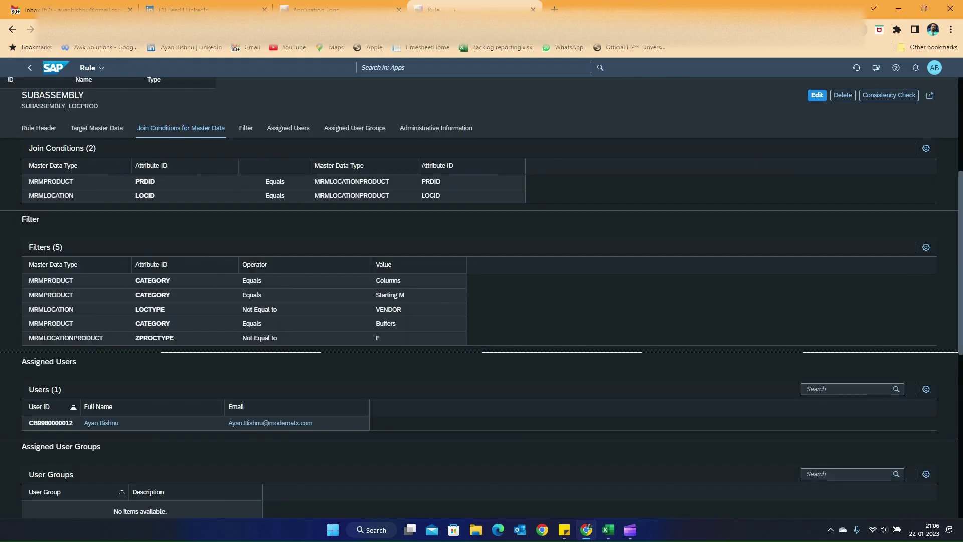
left_click(29, 69)
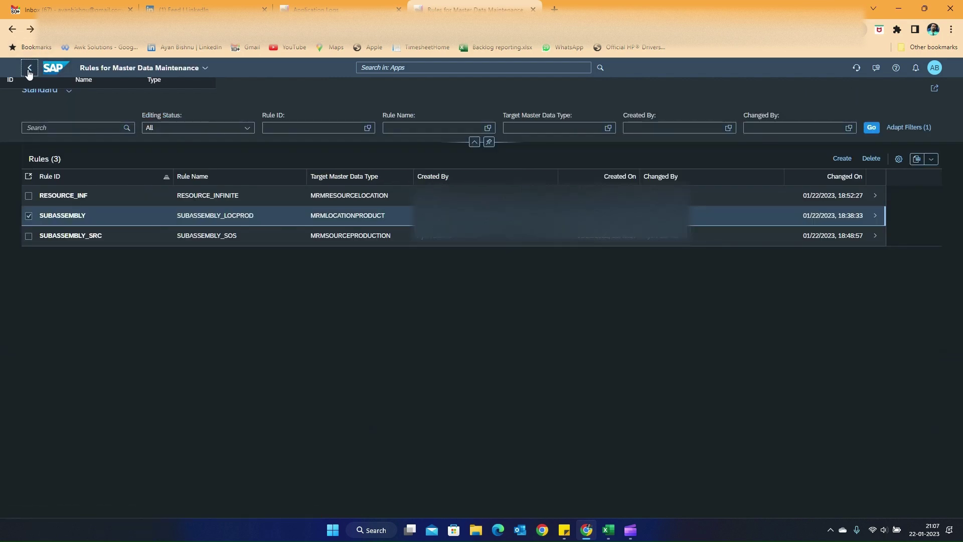
left_click(29, 216)
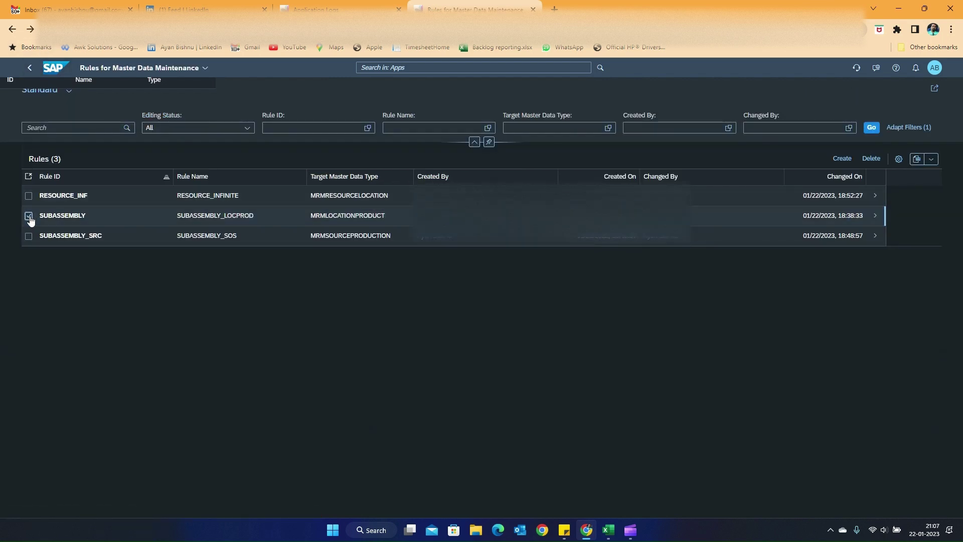
mouse_move(576, 533)
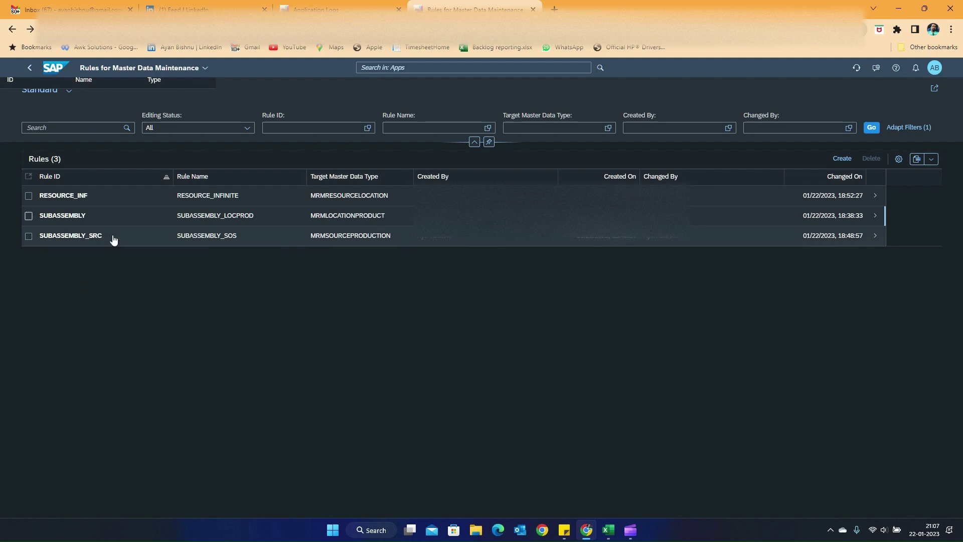
left_click(883, 238)
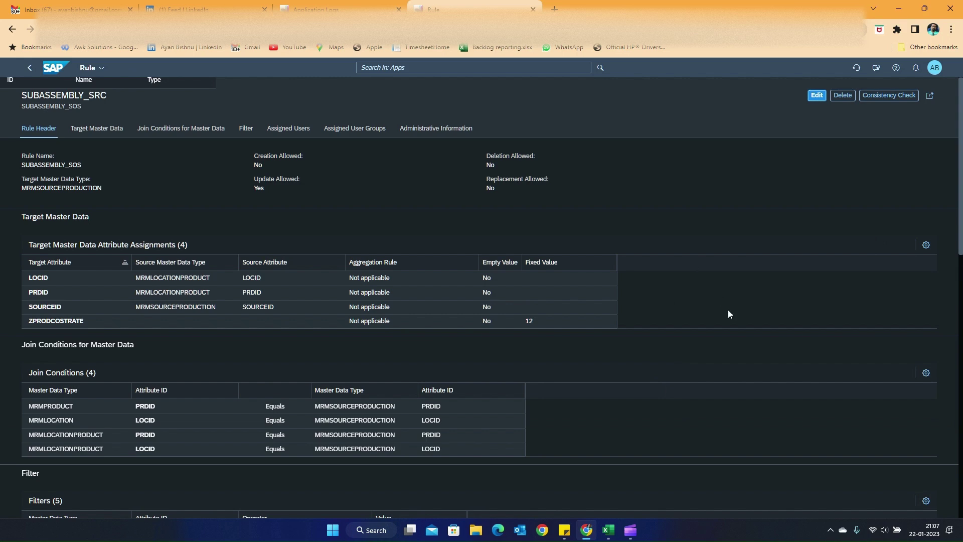
left_click(817, 96)
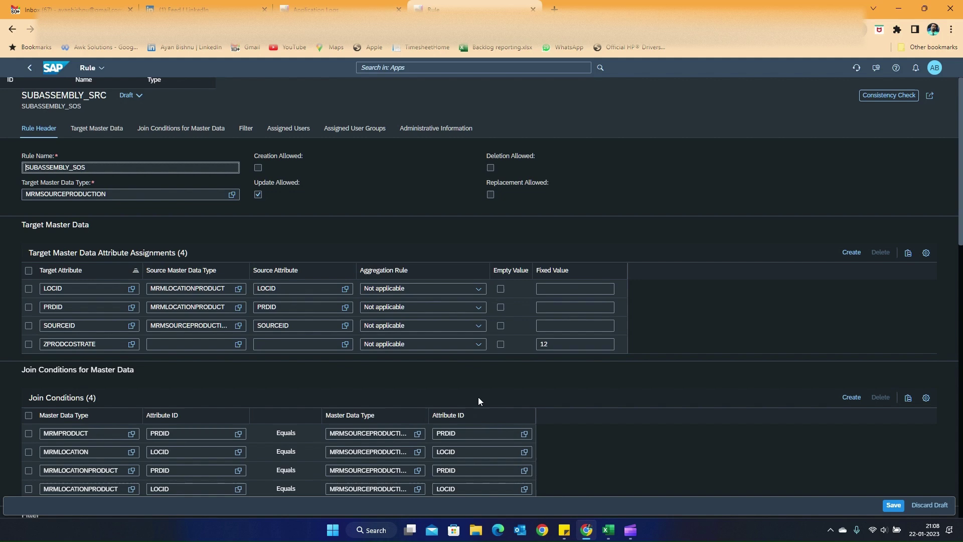
- Review the filters and join conditions of the SUBASSEMBLY_SRC rule, including its MRMPRODUCT and MRMLOCATIONPRODUCT joins
scroll(633, 324, "down", 5)
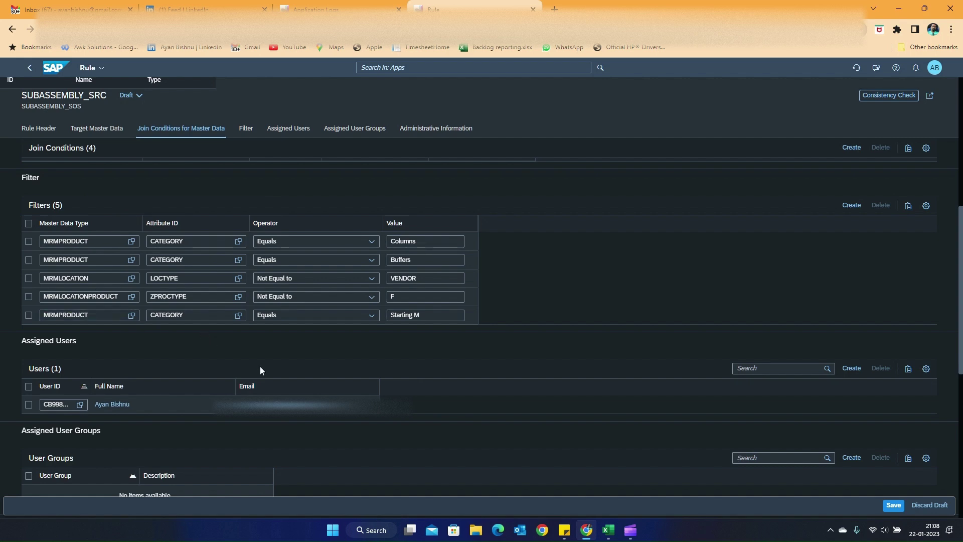
scroll(245, 359, "up", 2)
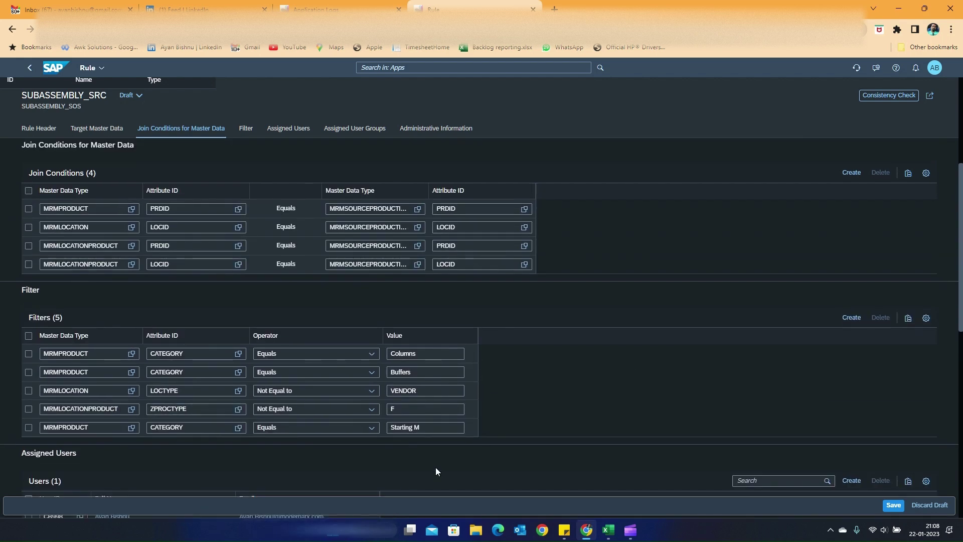
scroll(568, 338, "up", 1)
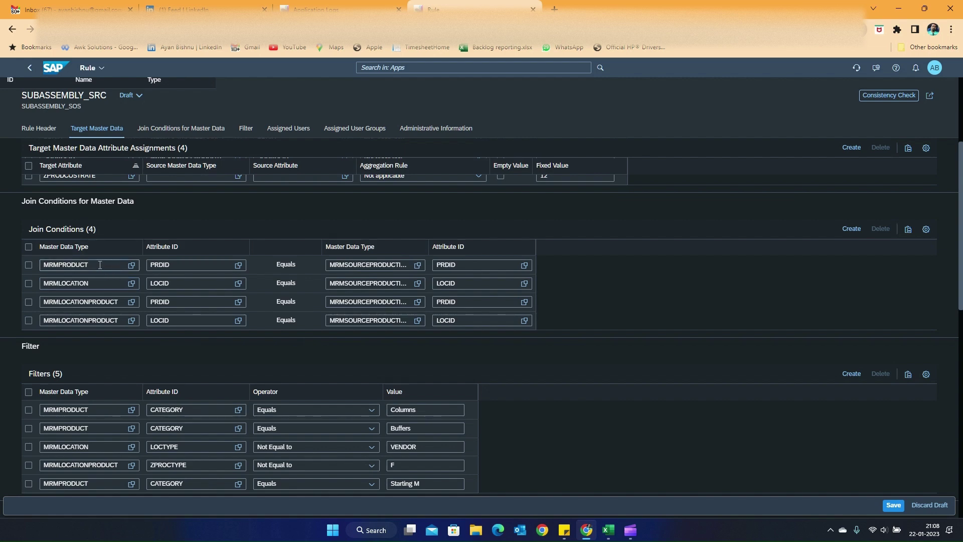
double_click(65, 264)
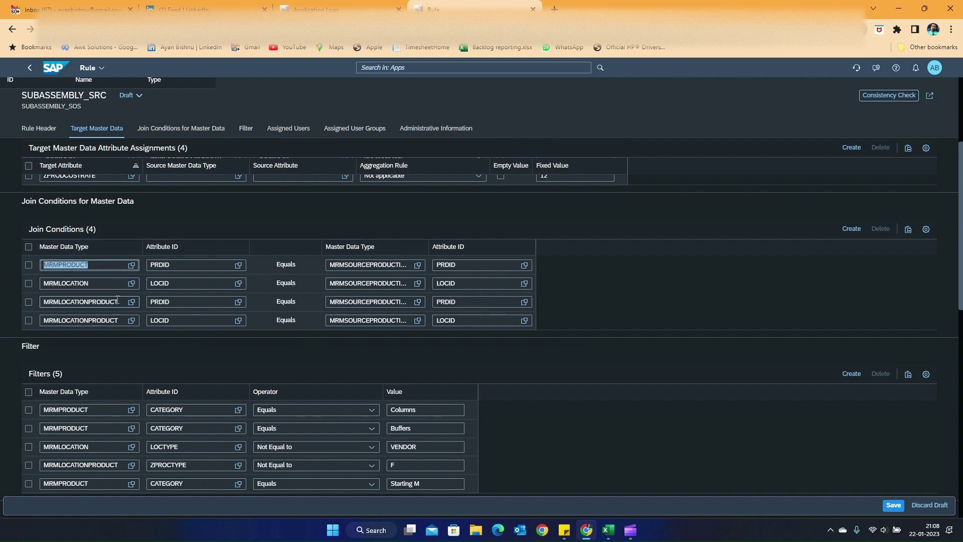
left_click_drag(119, 302, 37, 304)
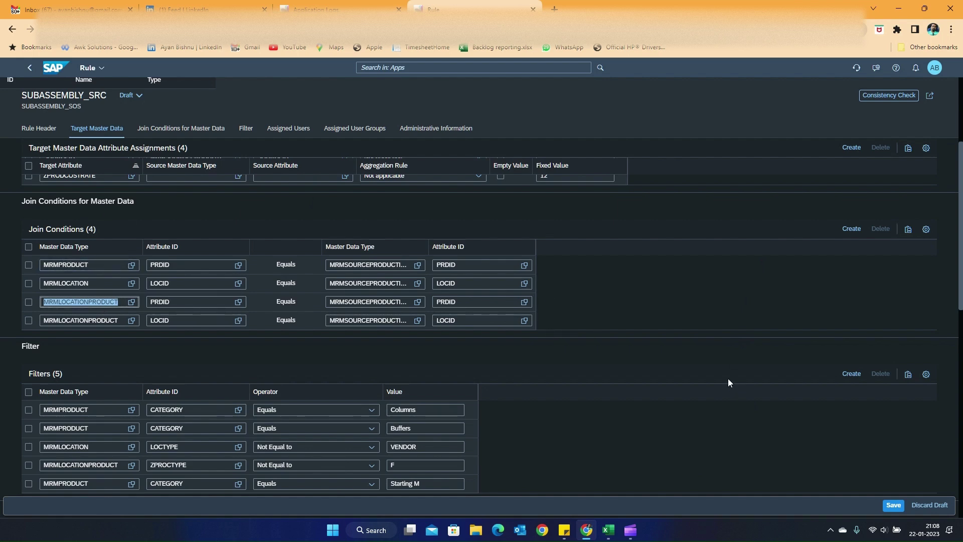
- Review the SUBASSEMBLY_SRC rule's target master data type, its SOURCEID assignment, and the fixed value for ZPRODCOSTRATE
scroll(606, 413, "up", 3)
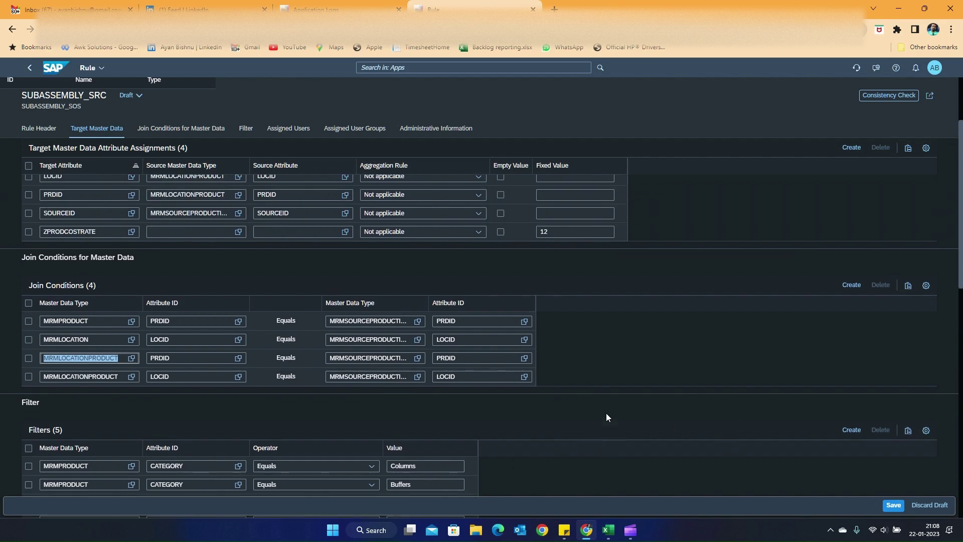
scroll(606, 413, "up", 1)
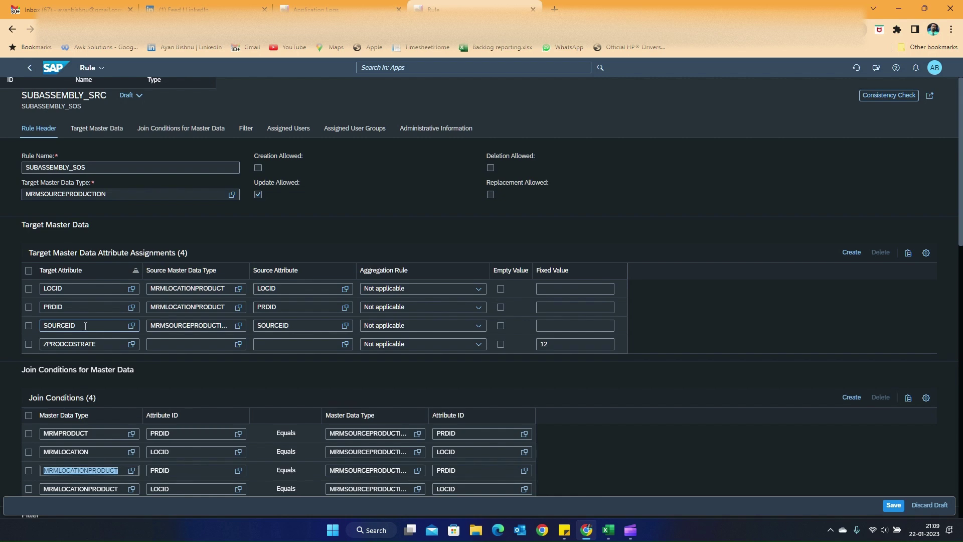
double_click(110, 194)
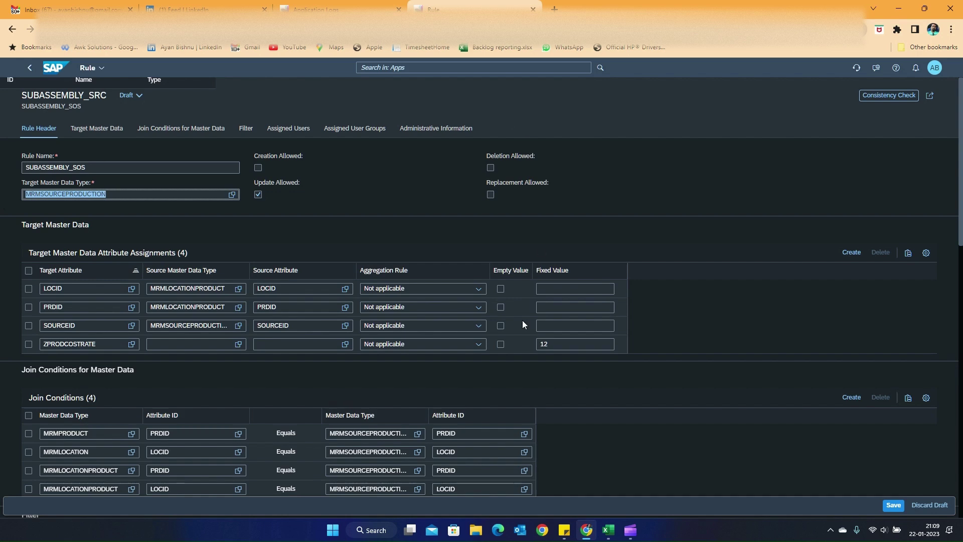
left_click(73, 323)
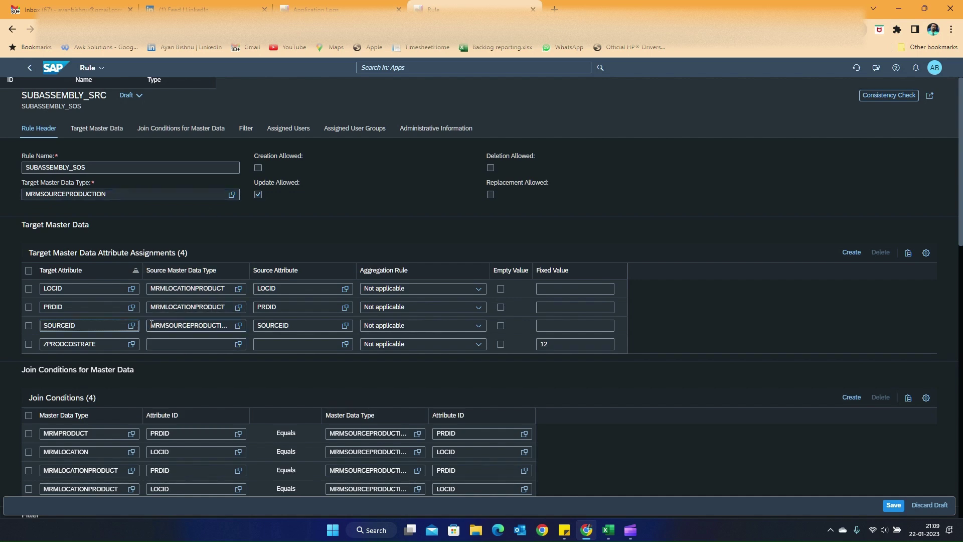
double_click(298, 326)
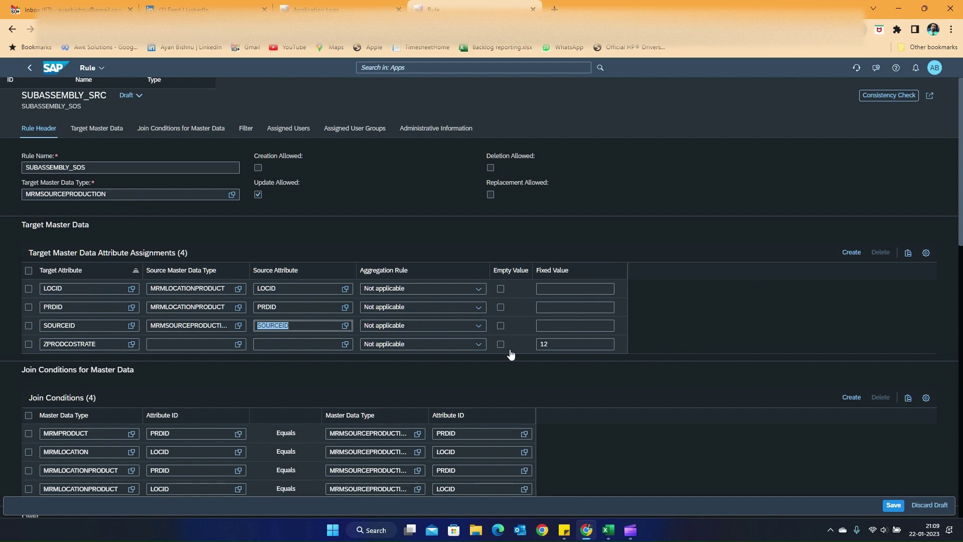
left_click(572, 345)
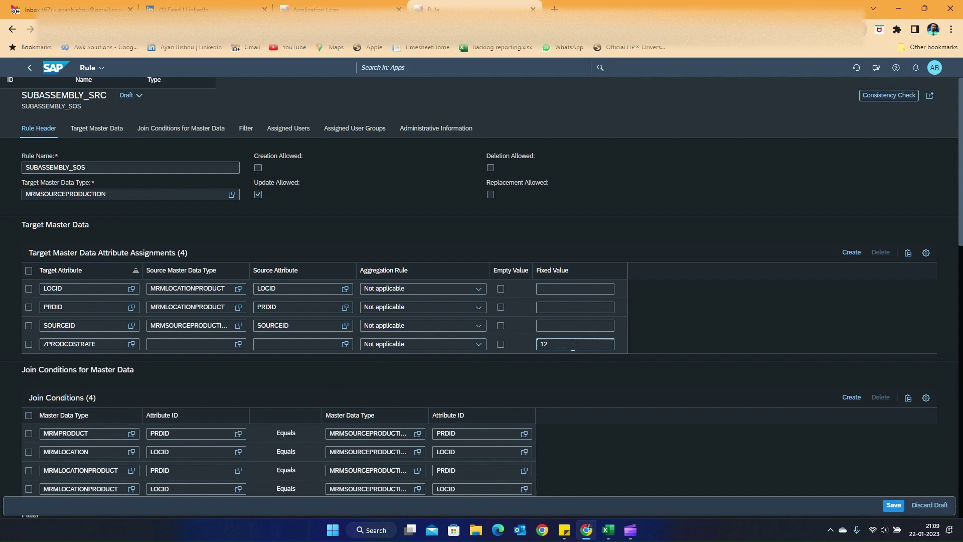
- Run a consistency check on the SUBASSEMBLY_SRC rule and save it
left_click(885, 96)
left_click(893, 505)
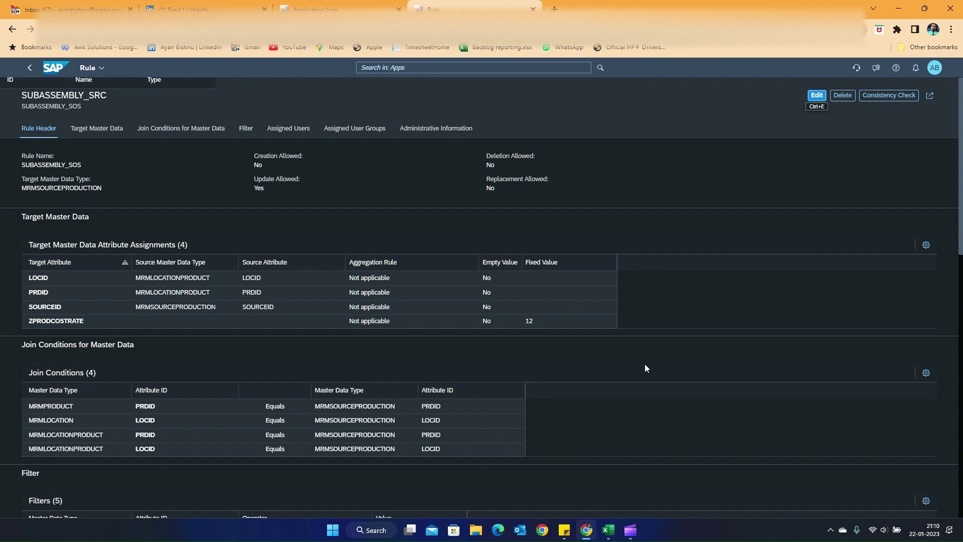
mouse_move(631, 530)
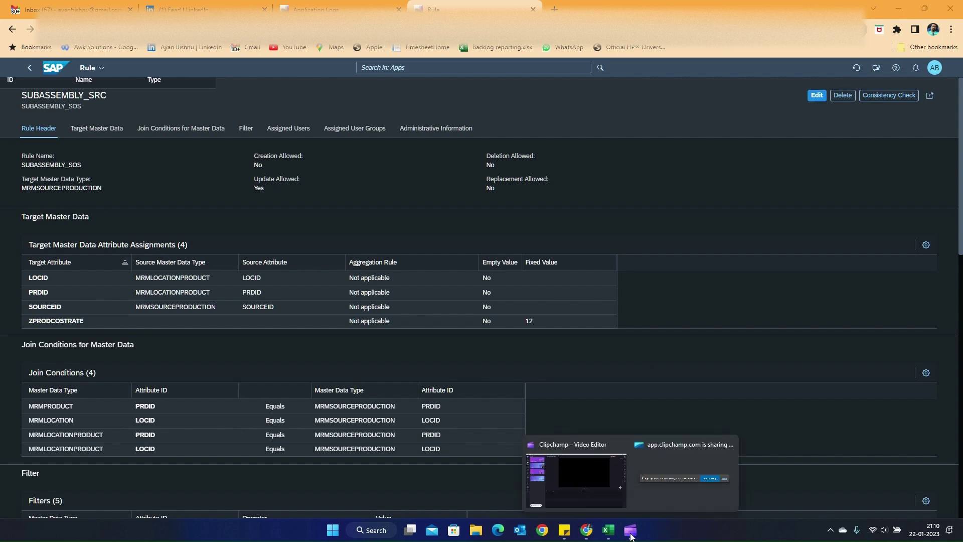